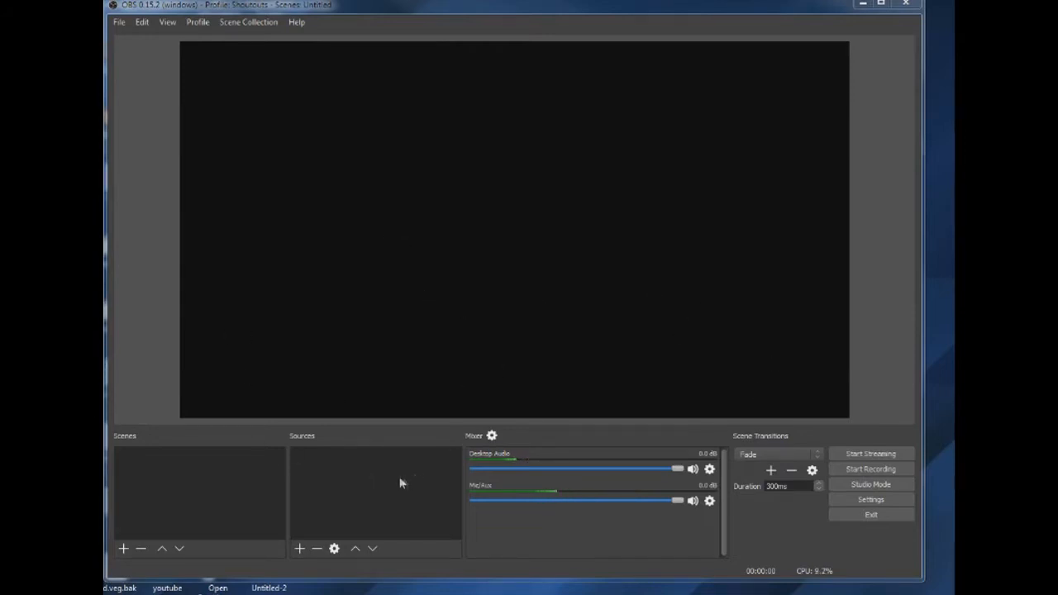
- Add a scene named Scene 2 and give it an image source using 2.png from the Desktop
{"action": "left_click", "coordinate": [123, 548]}
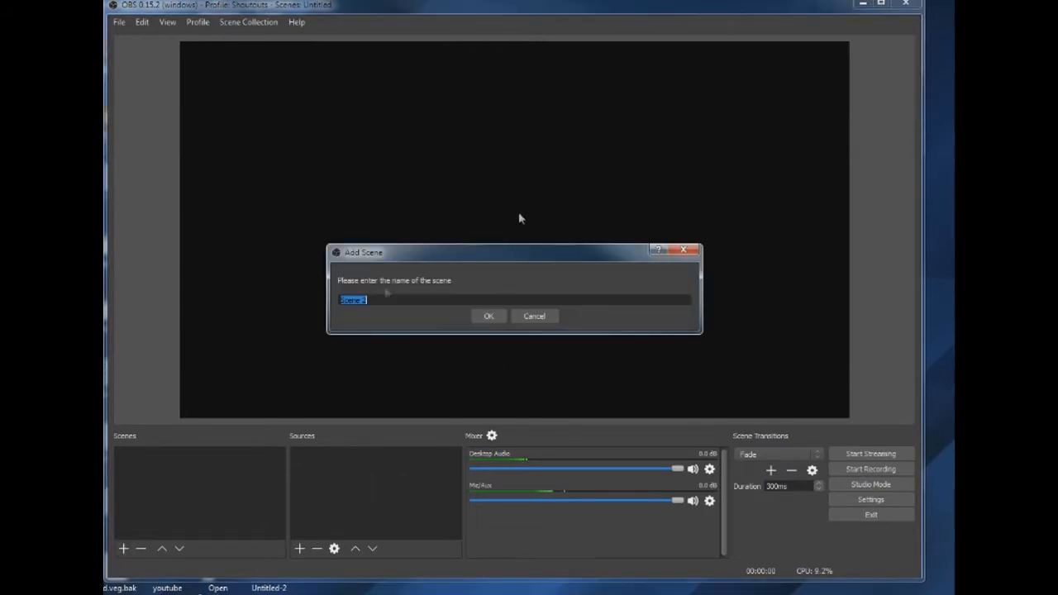
{"action": "left_click", "coordinate": [481, 316]}
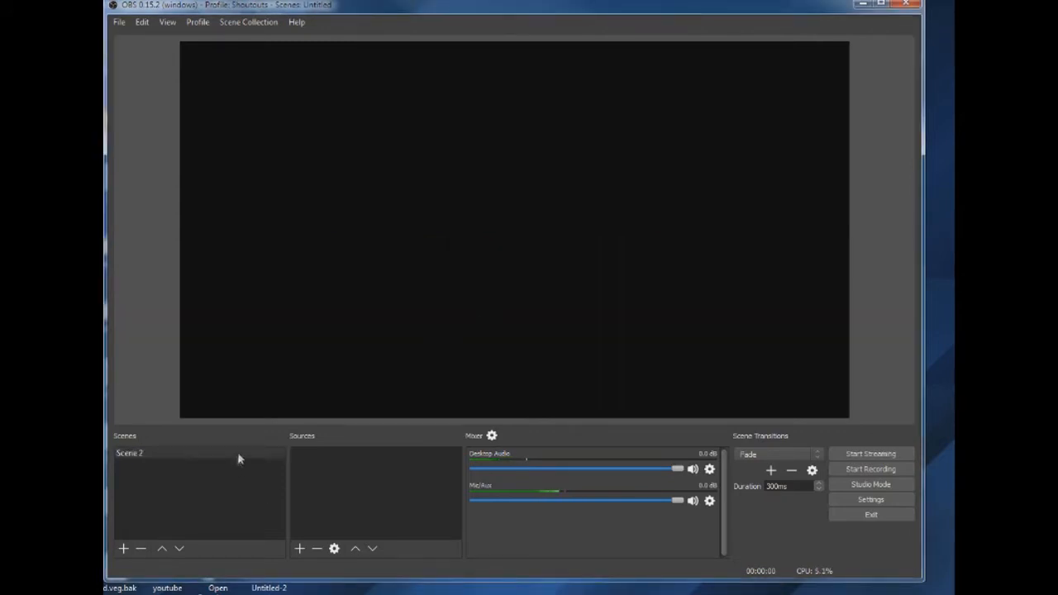
{"action": "left_click", "coordinate": [300, 548]}
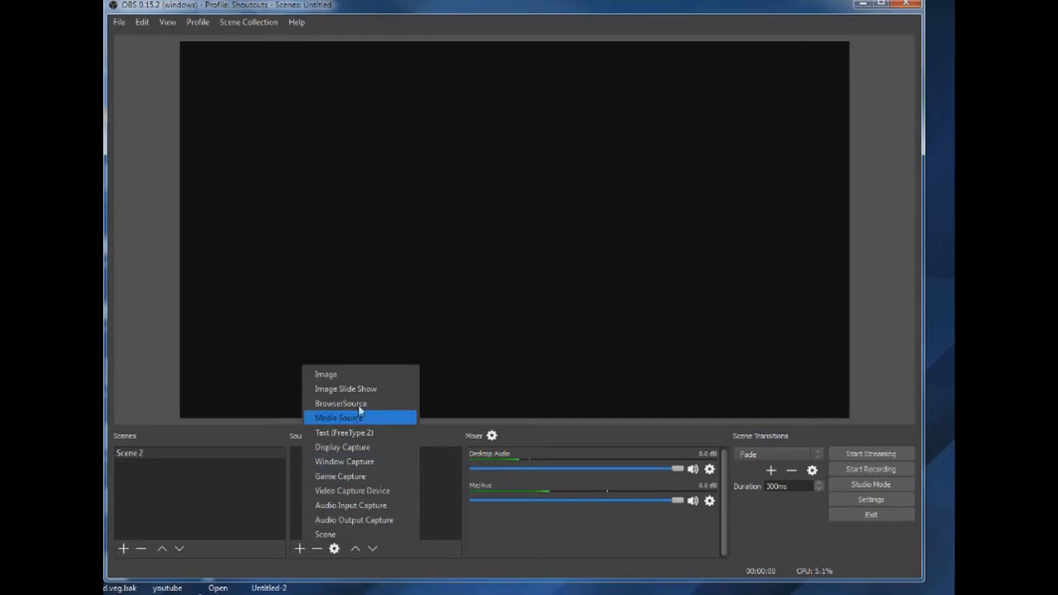
{"action": "left_click", "coordinate": [353, 380]}
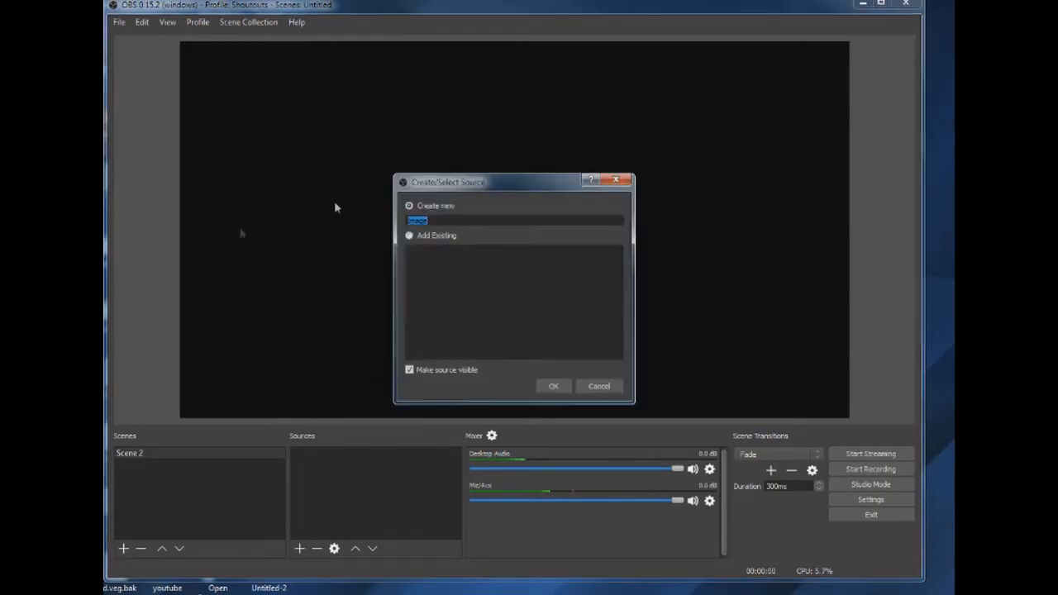
{"action": "left_click", "coordinate": [552, 387]}
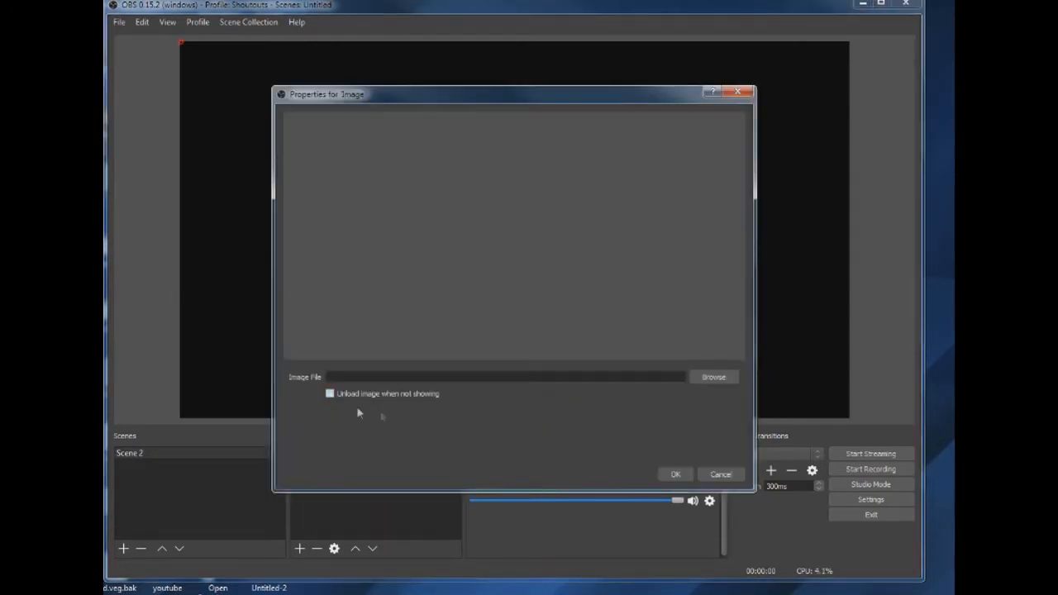
{"action": "left_click", "coordinate": [712, 377]}
{"action": "left_click_drag", "start_coordinate": [903, 207], "coordinate": [910, 383]}
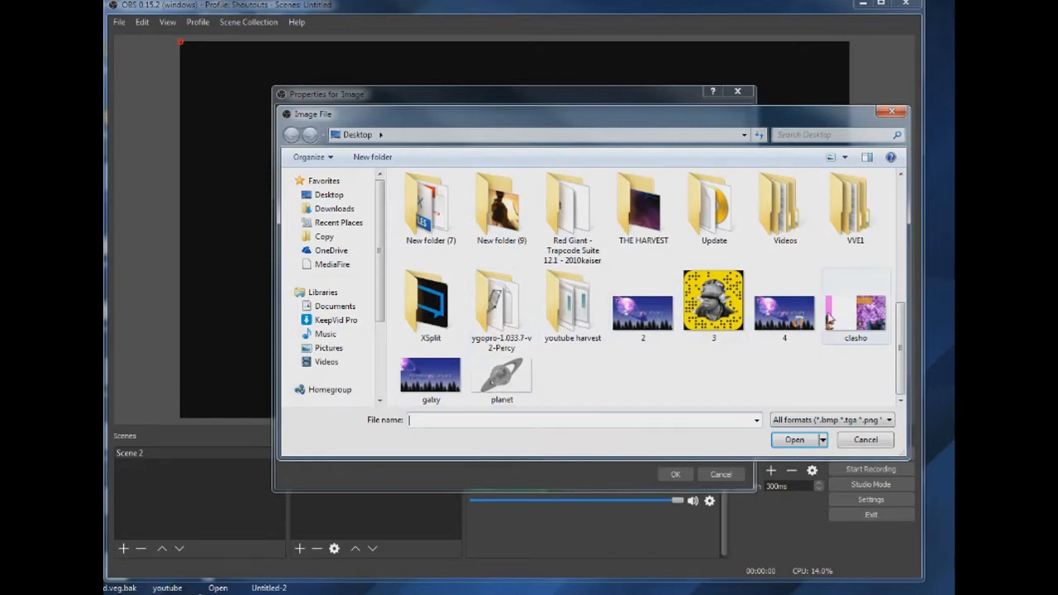
{"action": "double_click", "coordinate": [649, 322]}
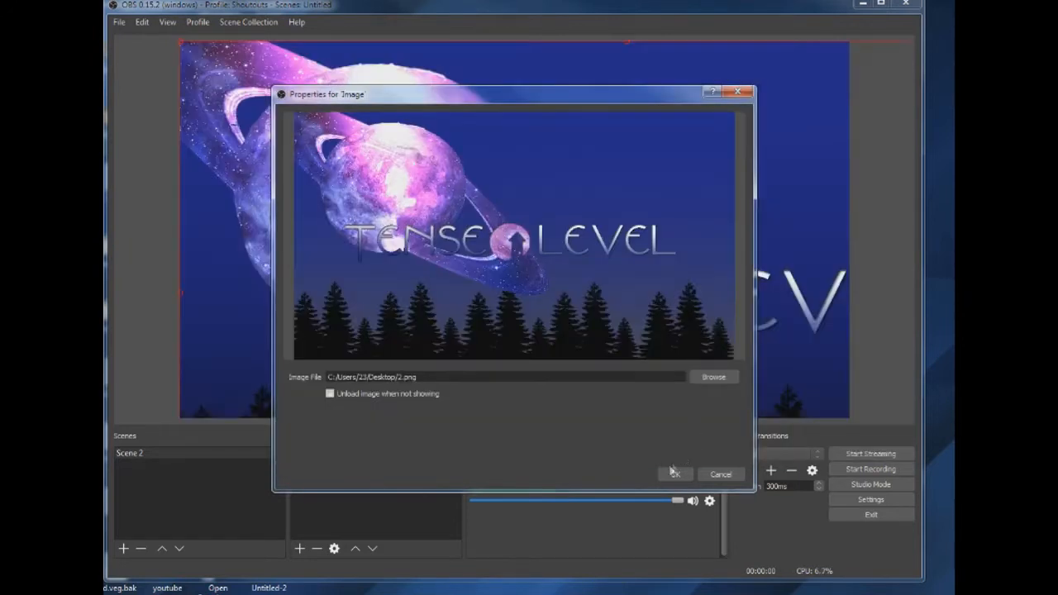
{"action": "left_click", "coordinate": [673, 474]}
- Scale the background image down until it fits inside the canvas and move it to the canvas's lower edge
{"action": "left_click_drag", "start_coordinate": [185, 46], "coordinate": [335, 122]}
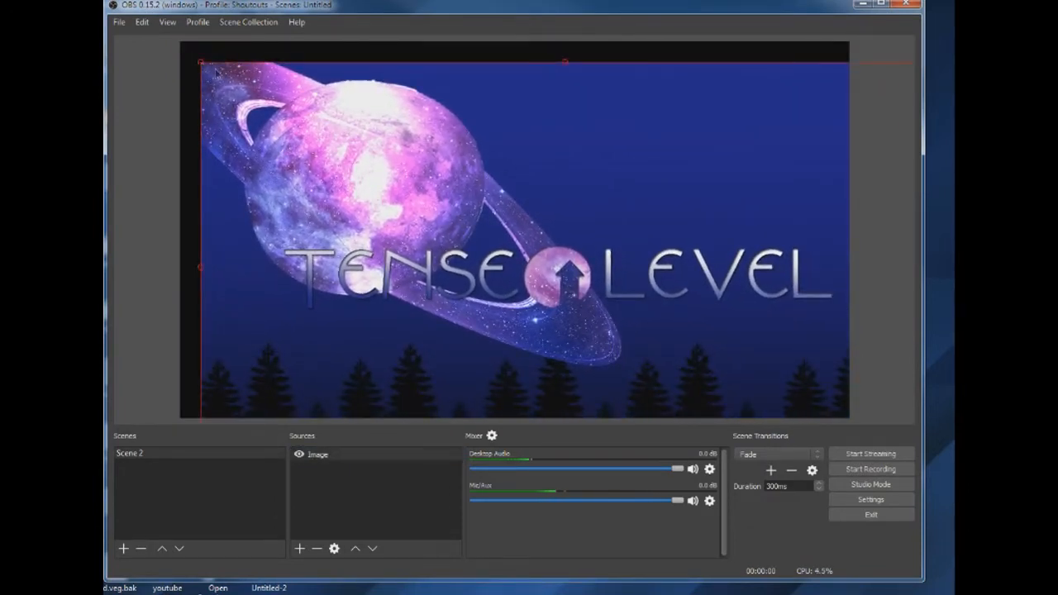
{"action": "left_click_drag", "start_coordinate": [201, 62], "coordinate": [356, 149]}
{"action": "left_click_drag", "start_coordinate": [681, 289], "coordinate": [538, 195]}
{"action": "left_click_drag", "start_coordinate": [487, 309], "coordinate": [500, 340]}
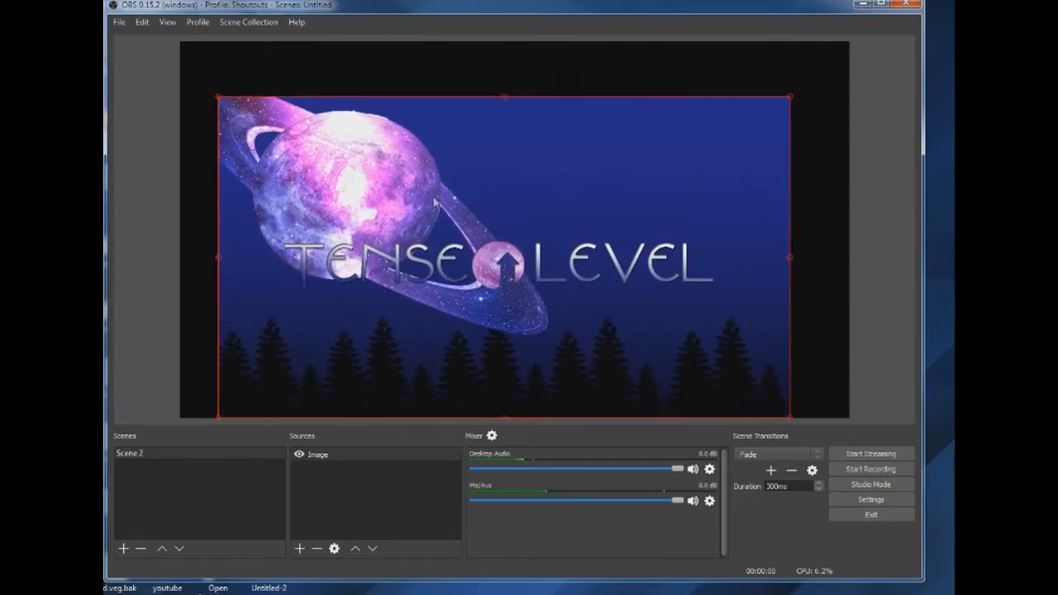
- Create a new Window Capture source in the scene
{"action": "left_click", "coordinate": [336, 492]}
{"action": "left_click", "coordinate": [300, 548]}
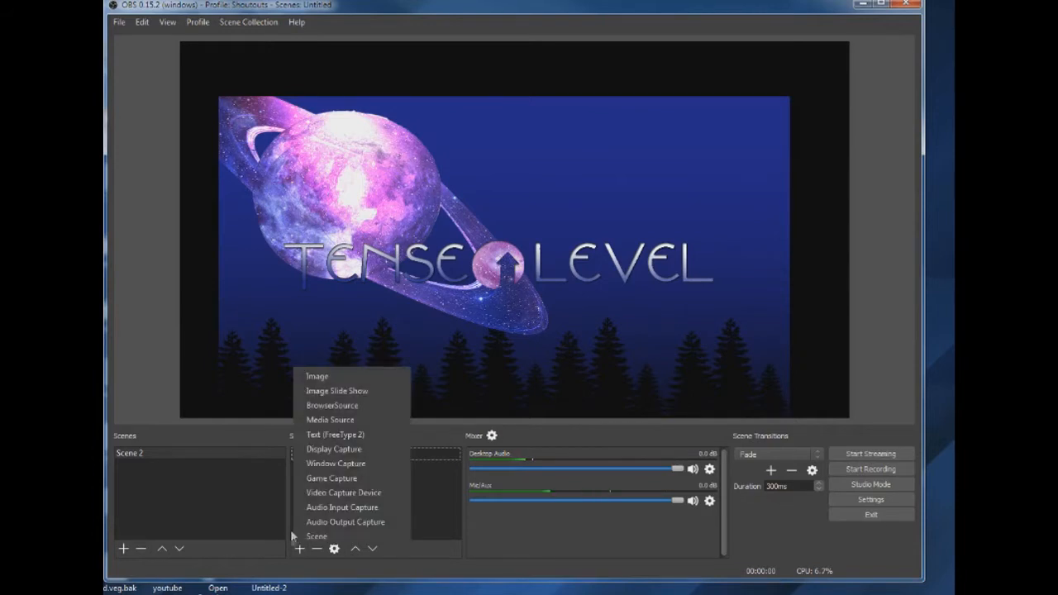
{"action": "left_click", "coordinate": [353, 462]}
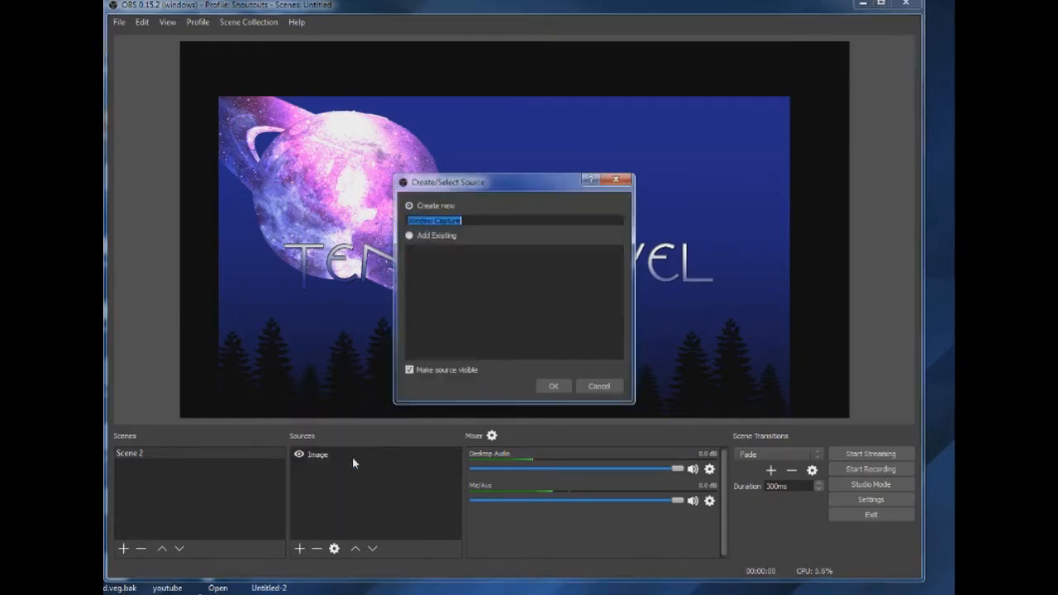
{"action": "left_click", "coordinate": [551, 386]}
- Set the window capture to the Chrome window showing the Tenselevel live subscriber count on Livecounts
{"action": "left_click", "coordinate": [530, 377]}
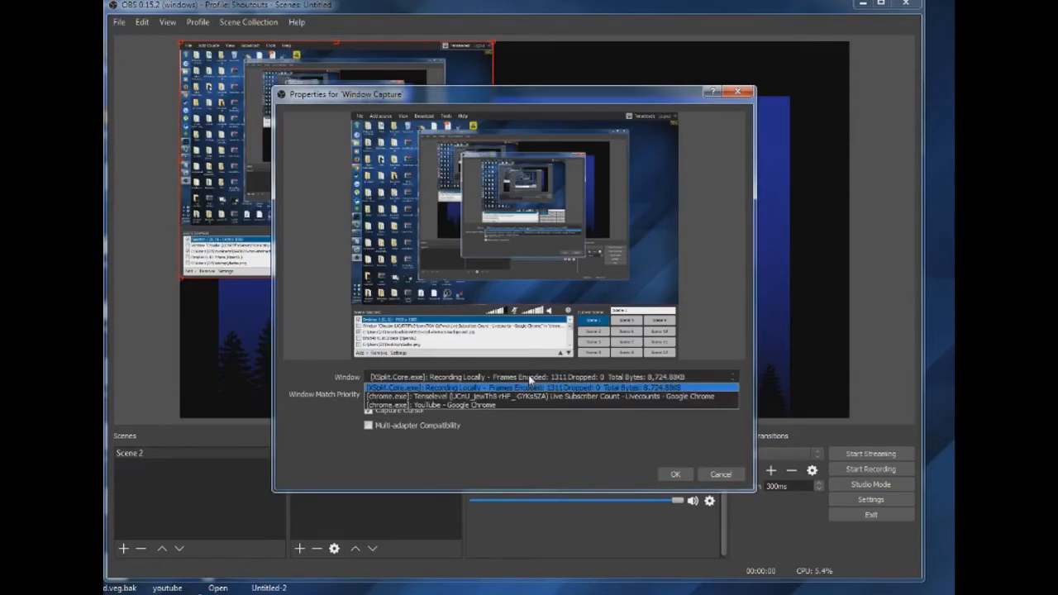
{"action": "left_click", "coordinate": [510, 404]}
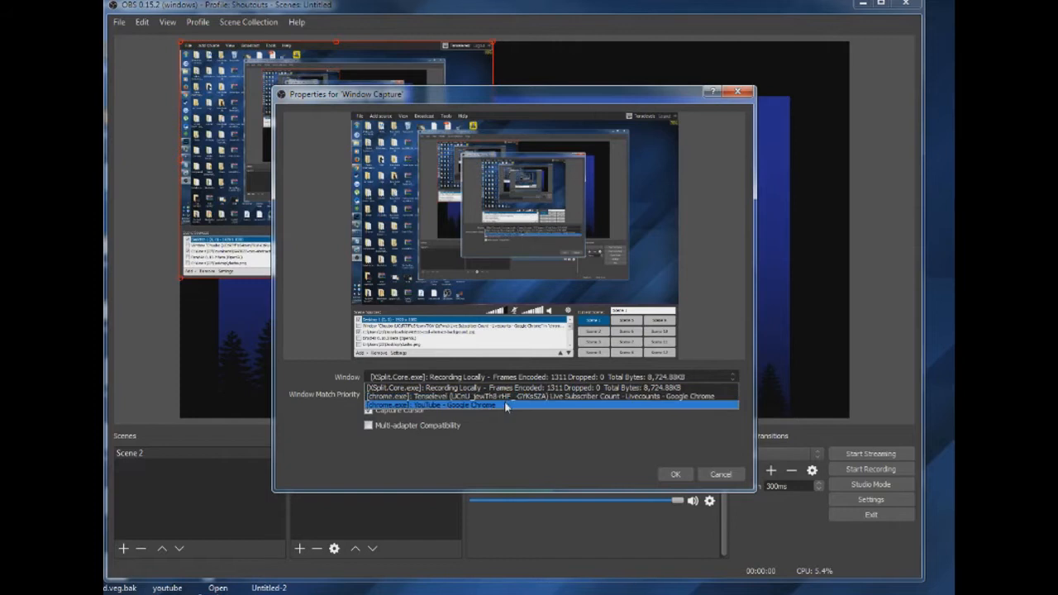
{"action": "left_click", "coordinate": [509, 393]}
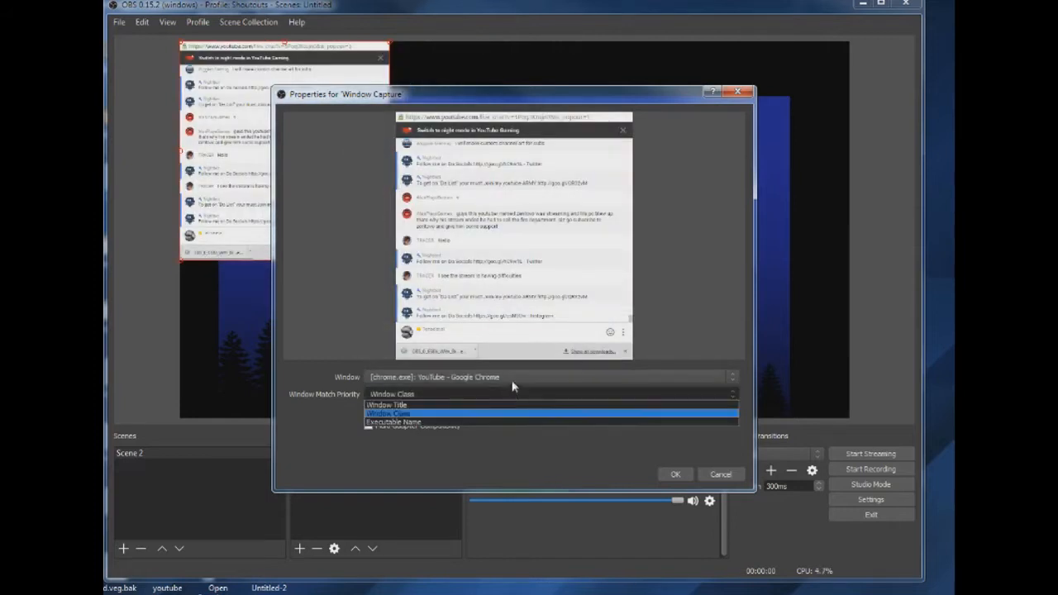
{"action": "left_click", "coordinate": [512, 379]}
{"action": "left_click", "coordinate": [501, 396]}
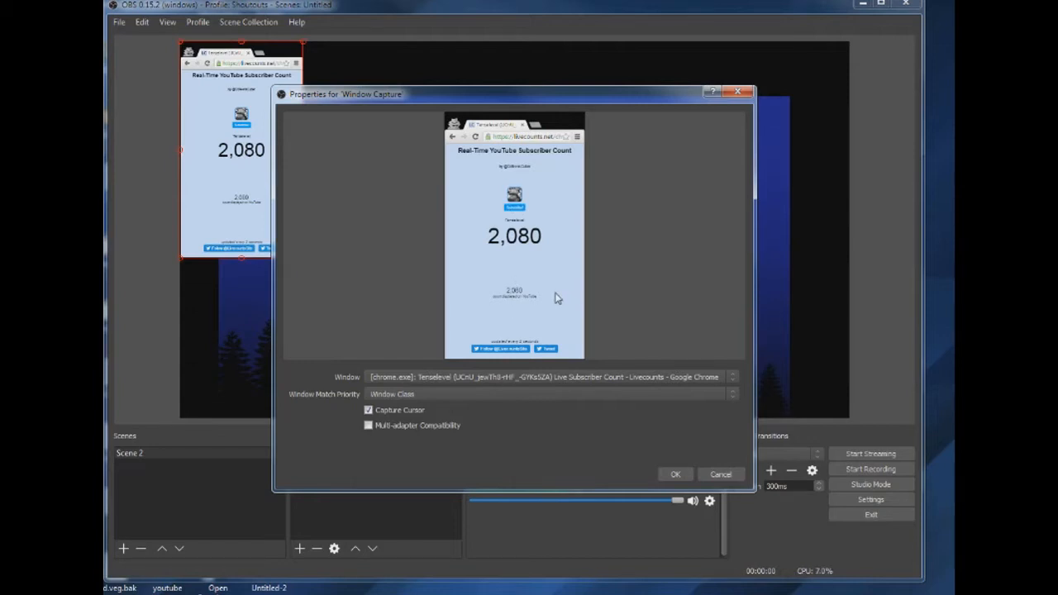
{"action": "left_click", "coordinate": [674, 474]}
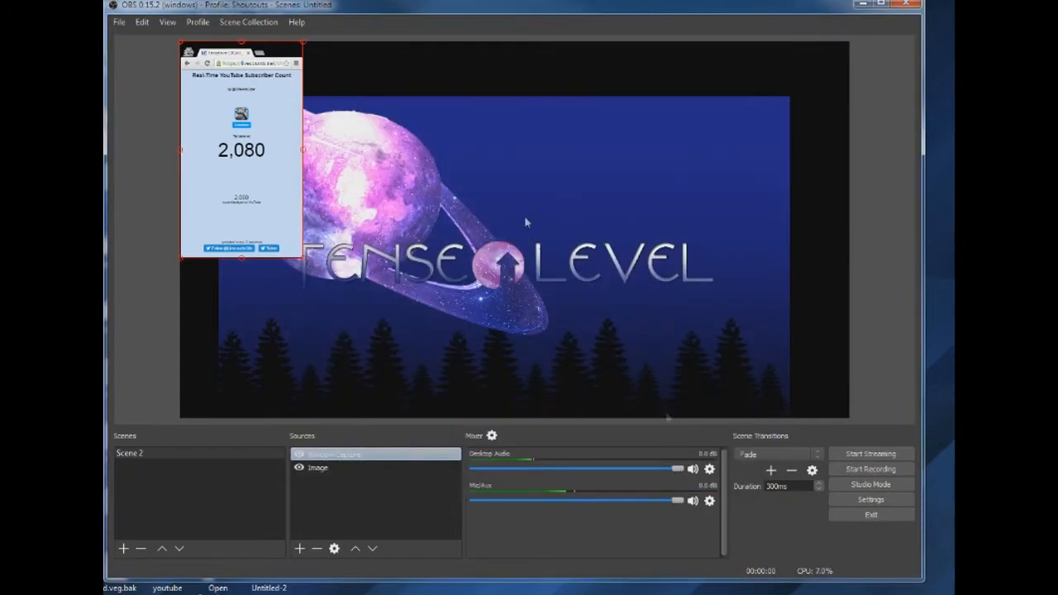
{"action": "mouse_move", "coordinate": [224, 163]}
{"action": "left_mouse_down"}
{"action": "mouse_move", "coordinate": [295, 177]}
{"action": "mouse_move", "coordinate": [236, 165]}
{"action": "mouse_move", "coordinate": [248, 157]}
{"action": "mouse_move", "coordinate": [229, 154]}
{"action": "left_mouse_up"}
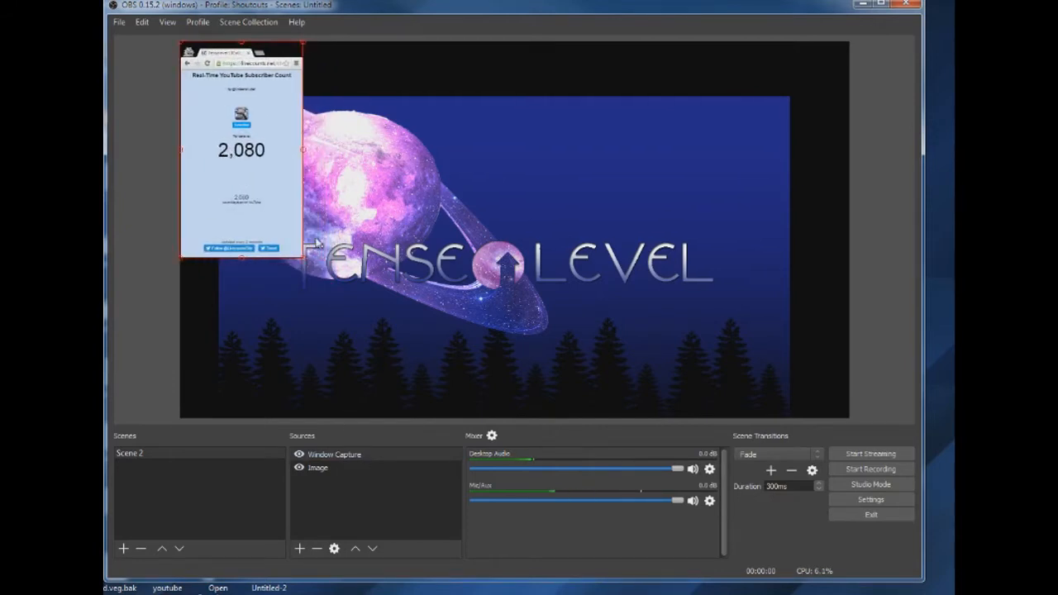
{"action": "right_click", "coordinate": [248, 186]}
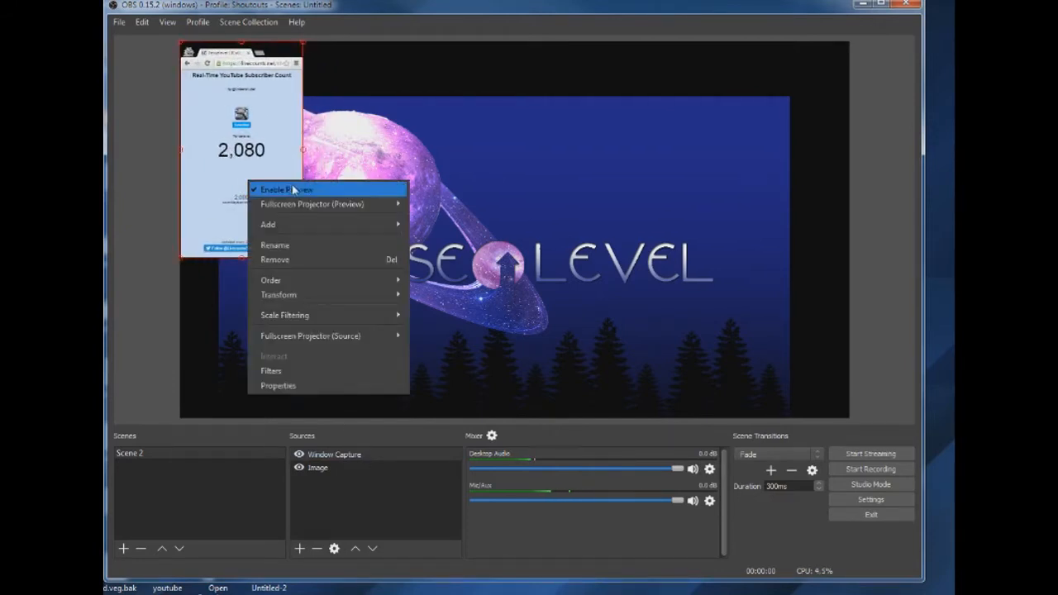
{"action": "left_click", "coordinate": [275, 151]}
- Crop the window capture to the subscriber number by 101 left, 263 top, 102 right and 265 bottom in its transform settings
{"action": "right_click", "coordinate": [208, 130]}
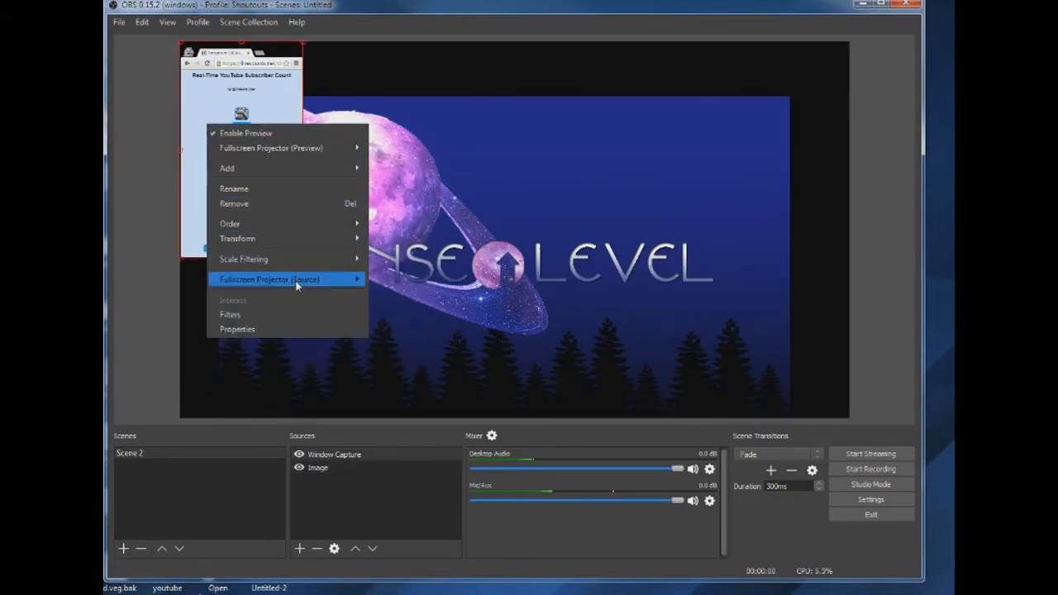
{"action": "mouse_move", "coordinate": [295, 285]}
{"action": "mouse_move", "coordinate": [350, 242]}
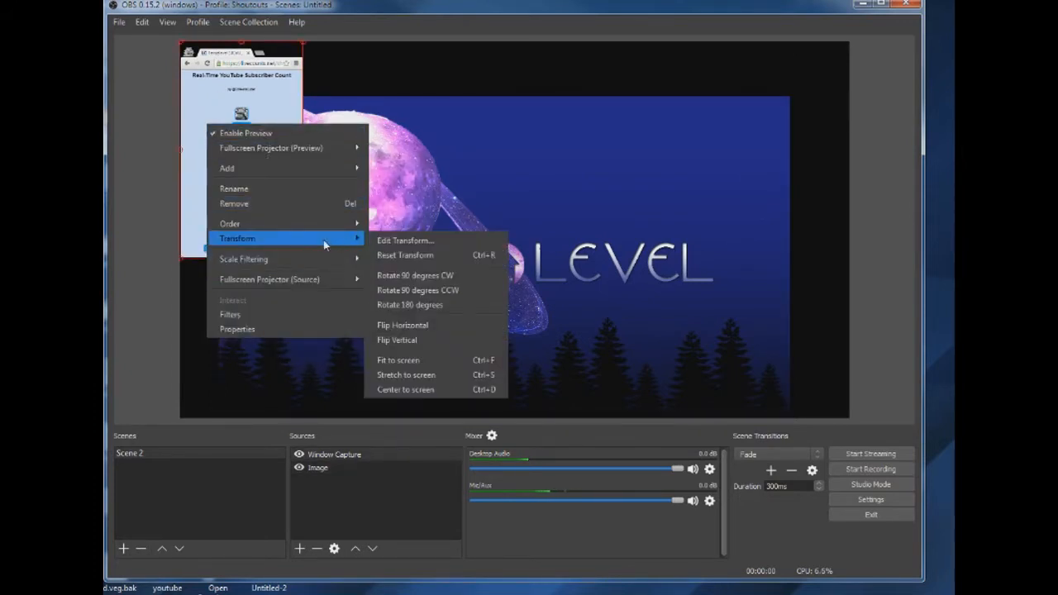
{"action": "left_click", "coordinate": [440, 244]}
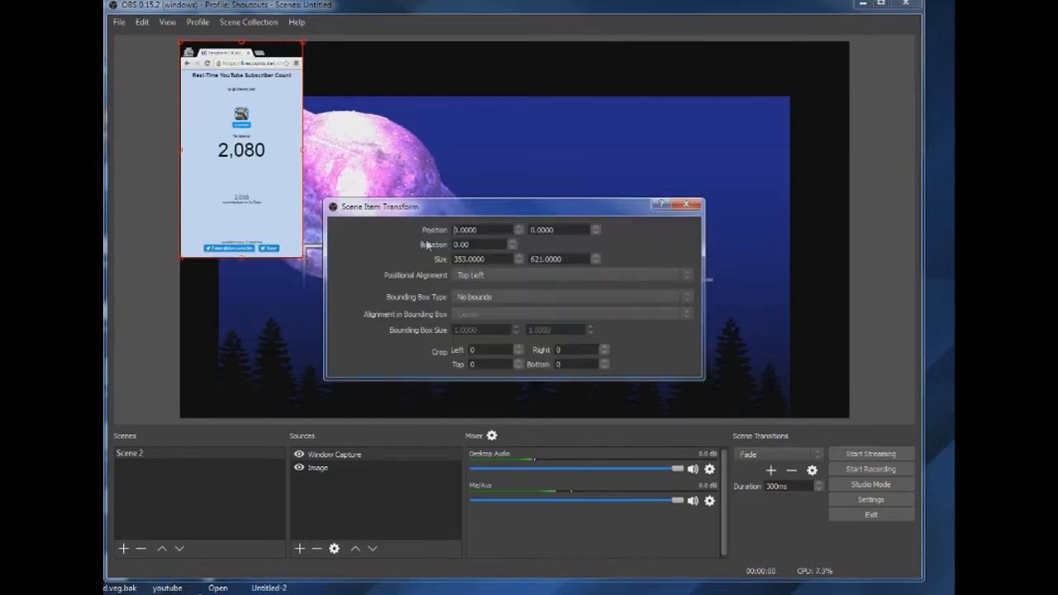
{"action": "left_click", "coordinate": [500, 354]}
{"action": "type", "text": "1"}
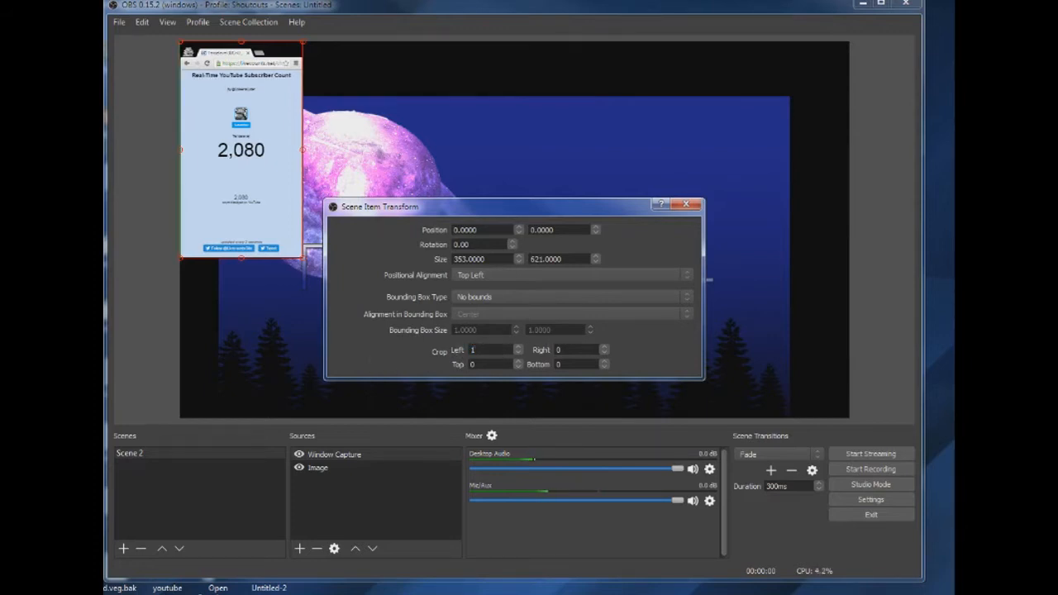
{"action": "type", "text": "01"}
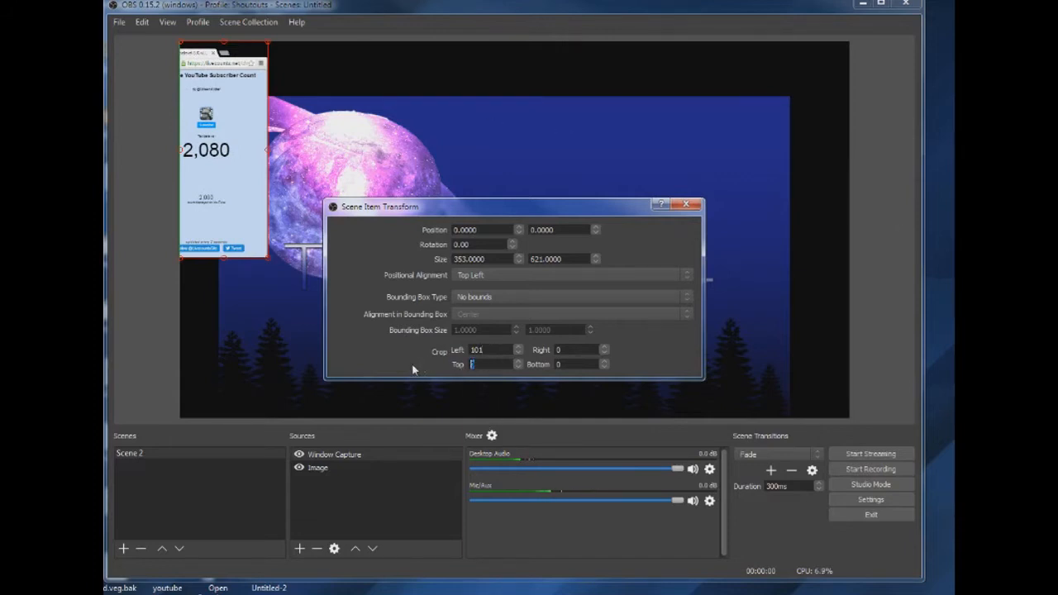
{"action": "type", "text": "263"}
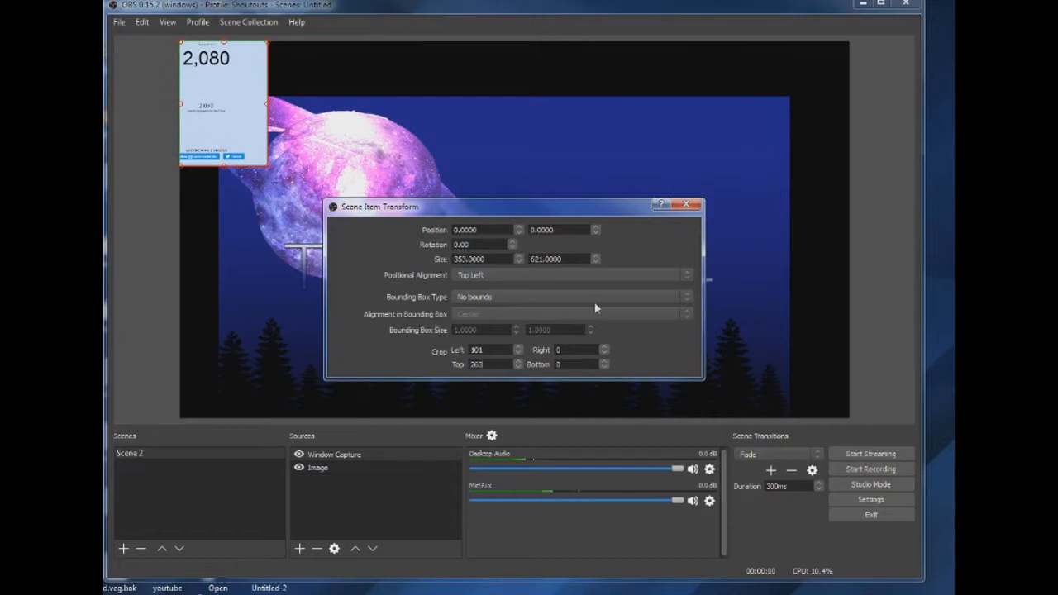
{"action": "key", "text": "Tab"}
{"action": "type", "text": "102"}
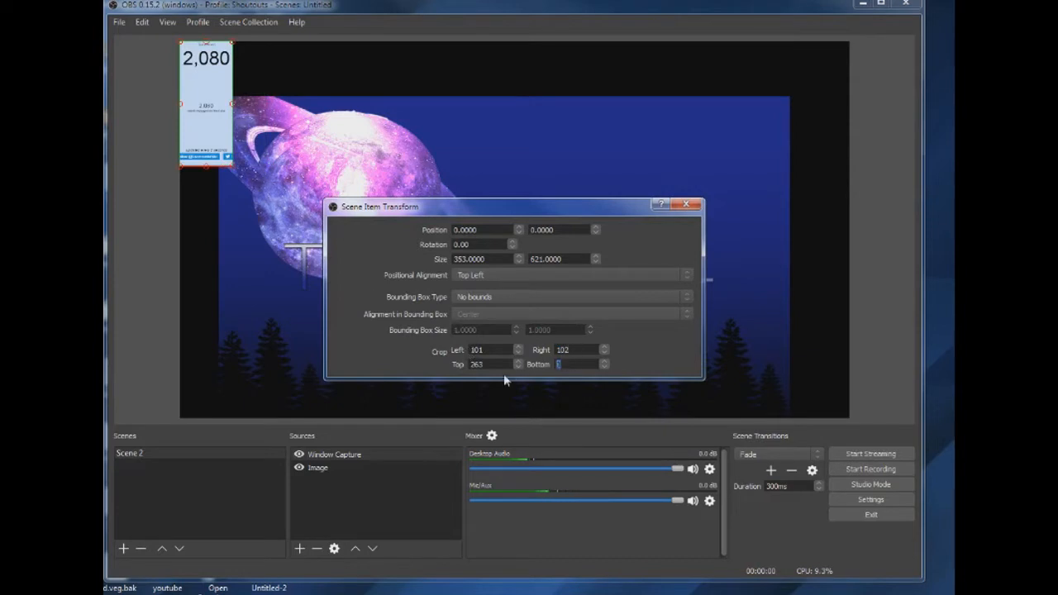
{"action": "type", "text": "265"}
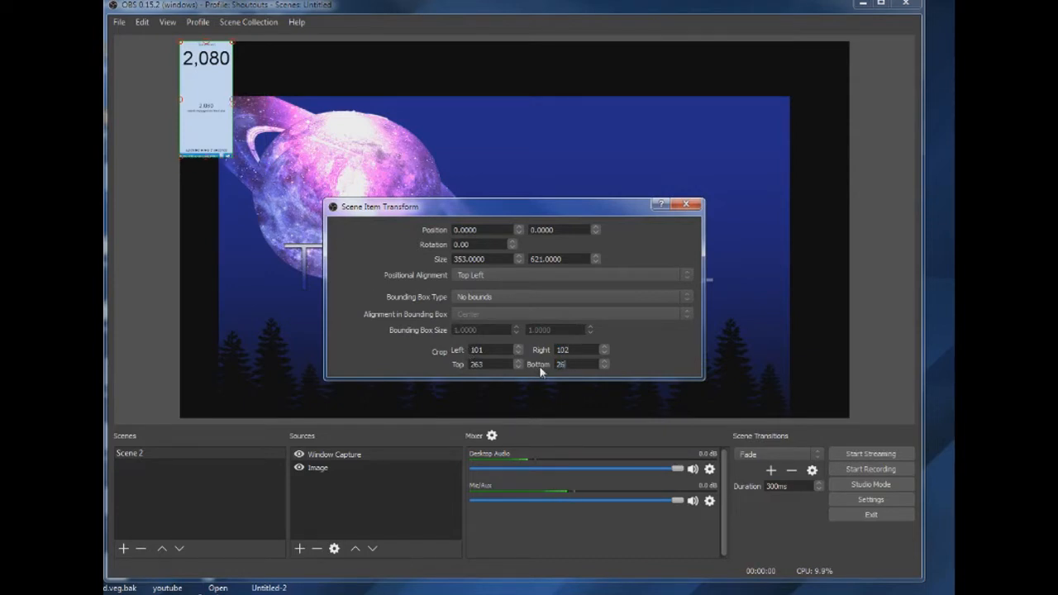
- Enlarge the cropped subscriber count in the canvas corner to a transform size of about 941 by 1656 and close the transform settings
{"action": "mouse_move", "coordinate": [206, 59]}
{"action": "left_mouse_down"}
{"action": "mouse_move", "coordinate": [228, 120]}
{"action": "mouse_move", "coordinate": [212, 61]}
{"action": "left_mouse_up"}
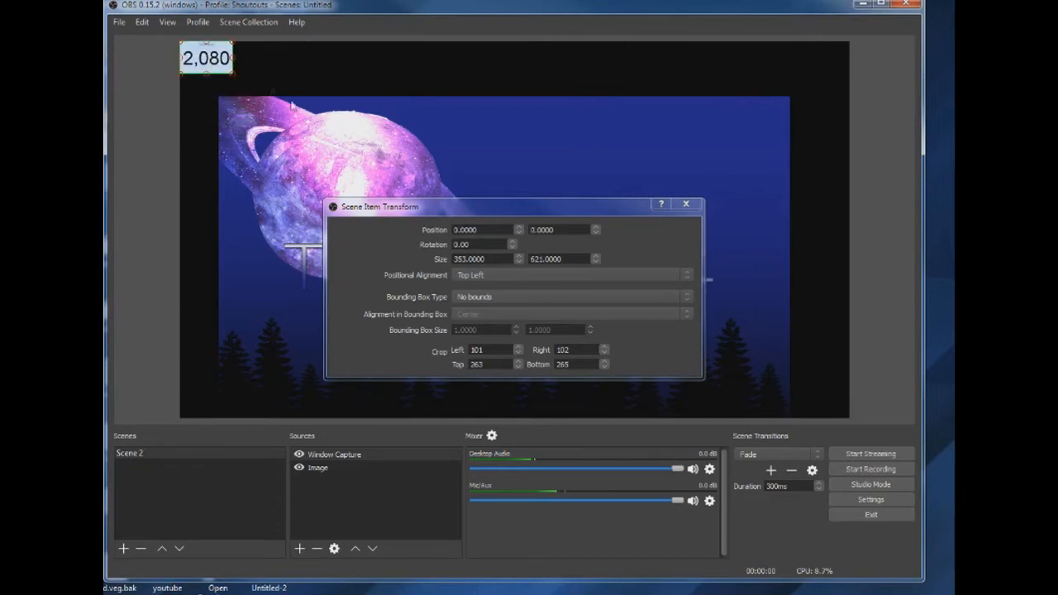
{"action": "left_click_drag", "start_coordinate": [332, 150], "coordinate": [320, 128]}
{"action": "left_click", "coordinate": [217, 62]}
{"action": "left_click_drag", "start_coordinate": [231, 74], "coordinate": [369, 269]}
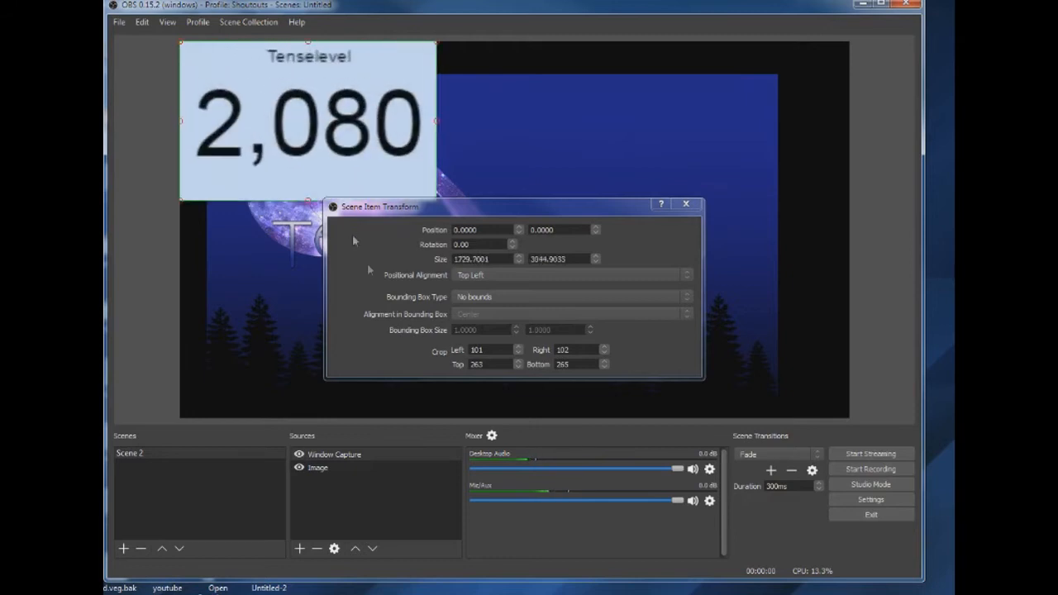
{"action": "left_click", "coordinate": [337, 140]}
{"action": "left_click", "coordinate": [686, 204]}
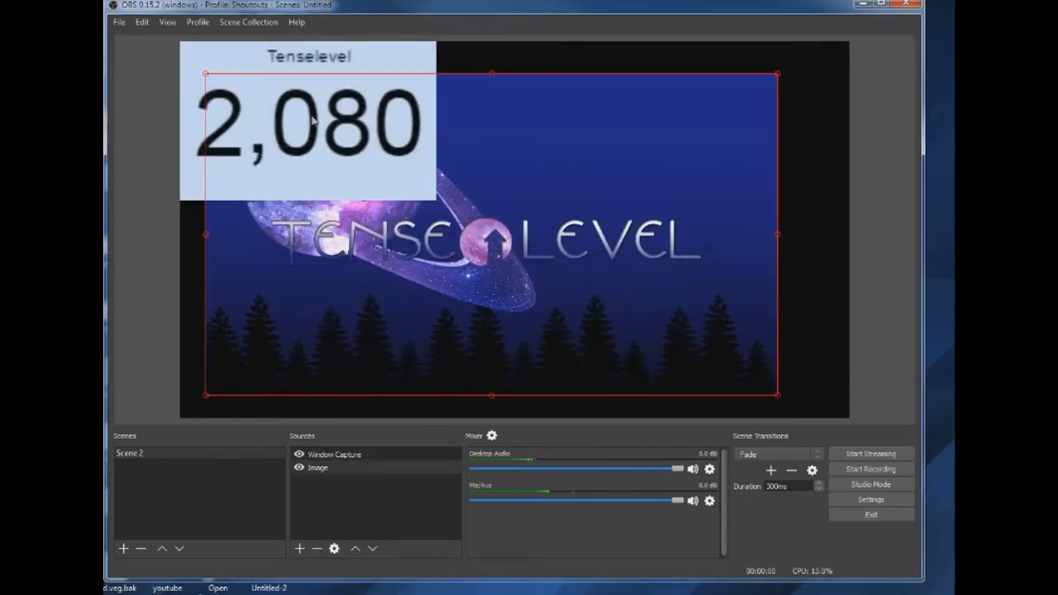
{"action": "left_click", "coordinate": [336, 137]}
{"action": "left_click_drag", "start_coordinate": [438, 206], "coordinate": [320, 129]}
- Move the background image to the canvas's upper-left corner and scale it to fill the whole canvas at 1920 by 1080
{"action": "left_click_drag", "start_coordinate": [306, 188], "coordinate": [281, 163]}
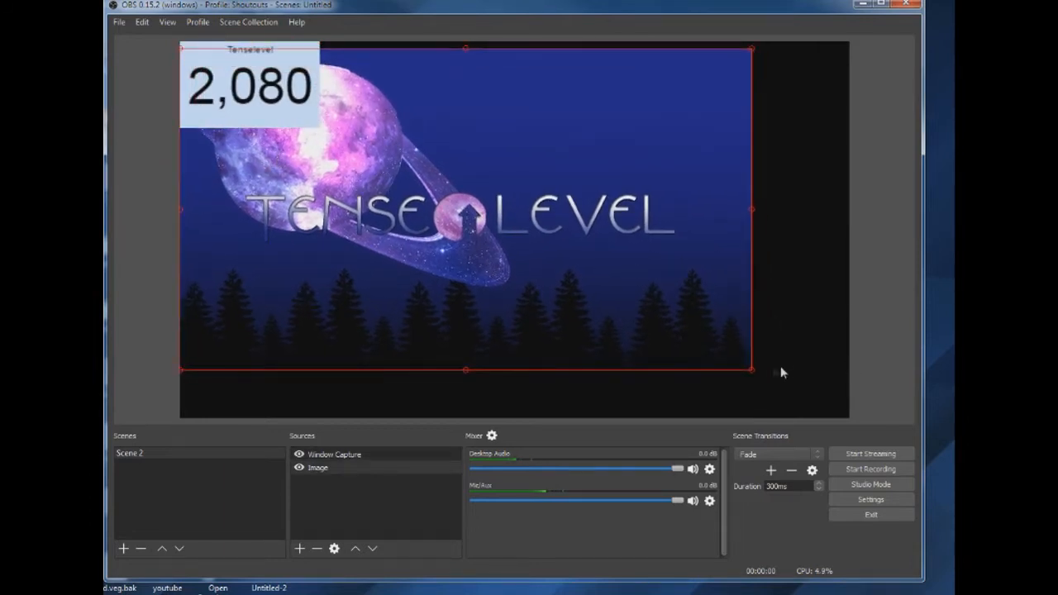
{"action": "left_click_drag", "start_coordinate": [715, 342], "coordinate": [849, 417]}
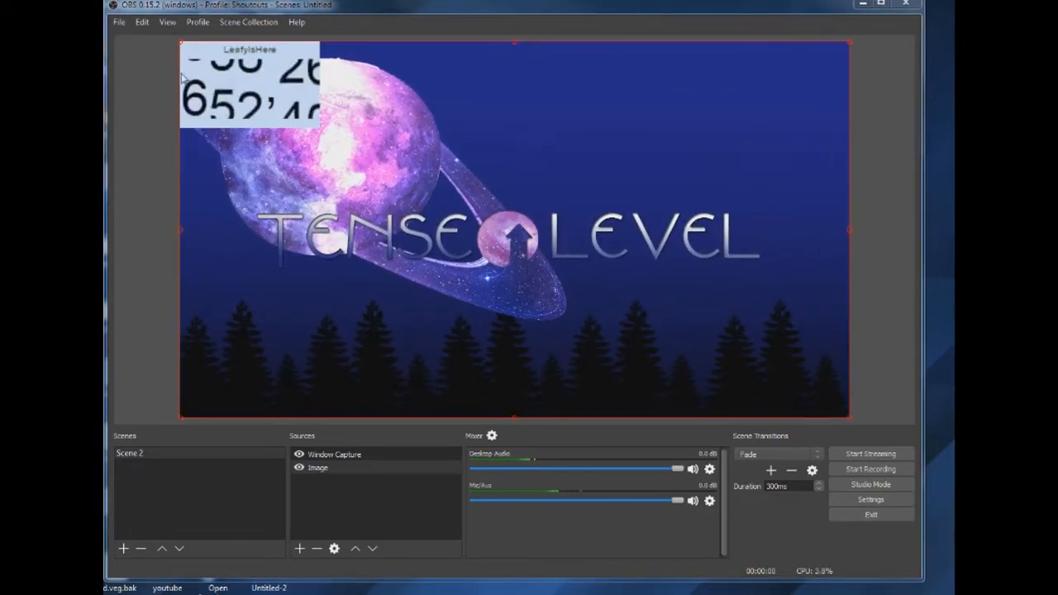
- Reduce the side cropping of the subscriber count in its transform settings to fit the full number, and move the overlay onto the planet
{"action": "right_click", "coordinate": [273, 118]}
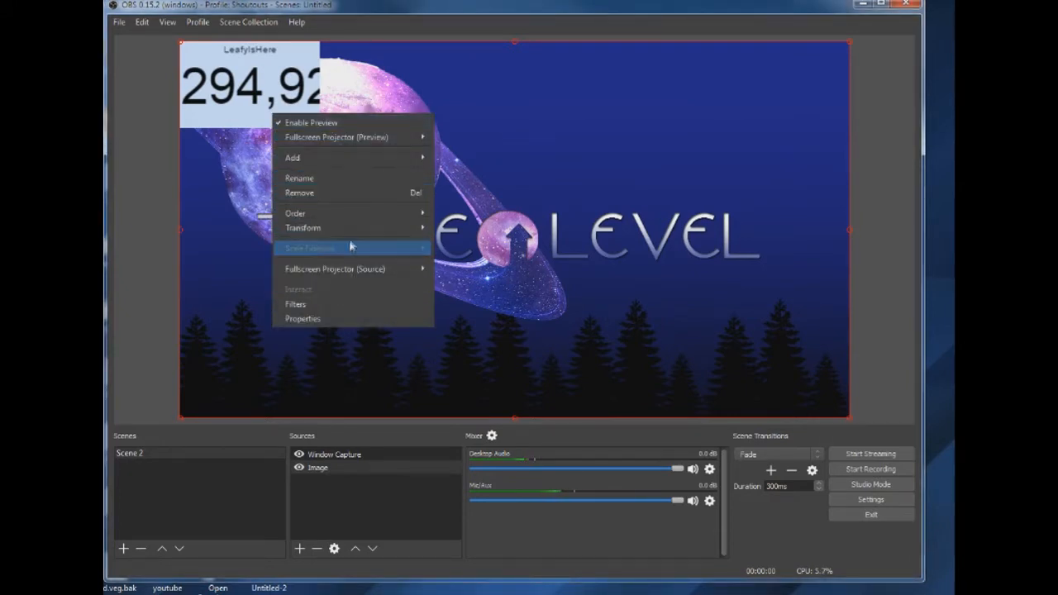
{"action": "mouse_move", "coordinate": [360, 225]}
{"action": "left_click", "coordinate": [481, 235]}
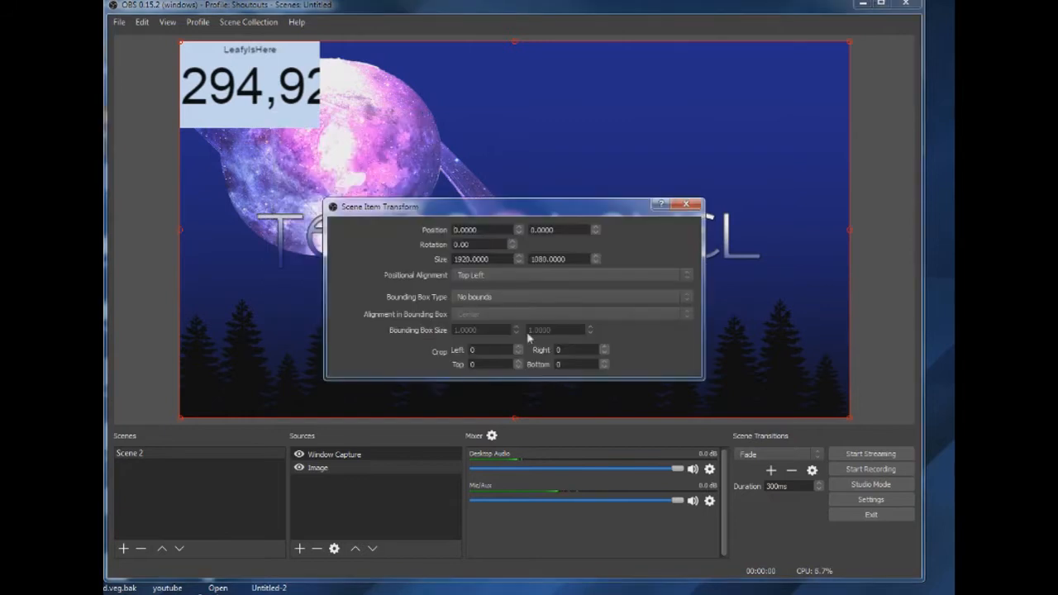
{"action": "left_click", "coordinate": [275, 102]}
{"action": "left_click", "coordinate": [275, 101]}
{"action": "right_click", "coordinate": [273, 95]}
{"action": "left_click", "coordinate": [270, 91]}
{"action": "left_click", "coordinate": [270, 90]}
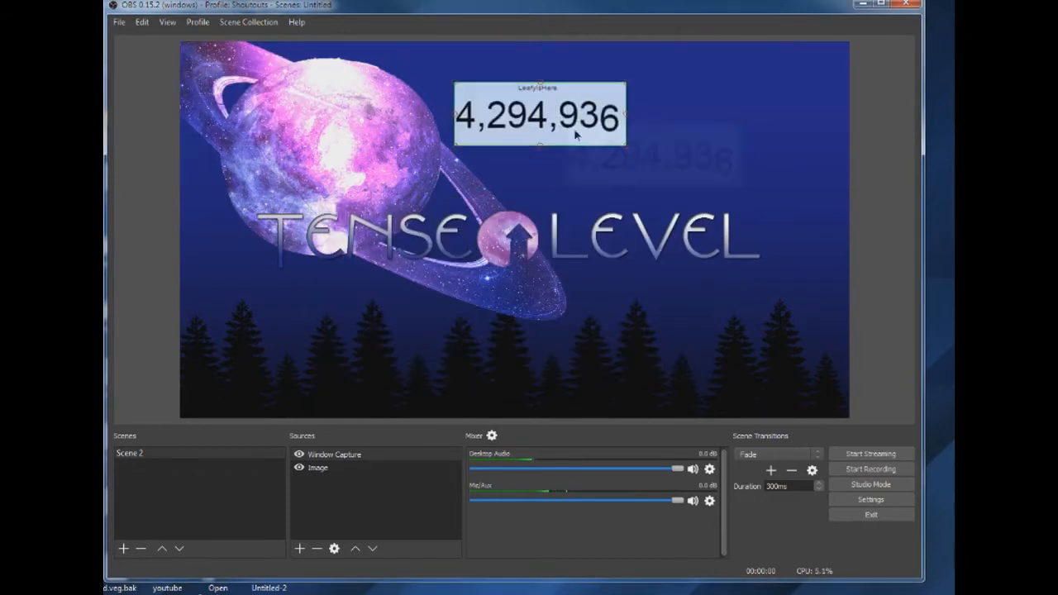
{"action": "left_click_drag", "start_coordinate": [576, 135], "coordinate": [335, 128]}
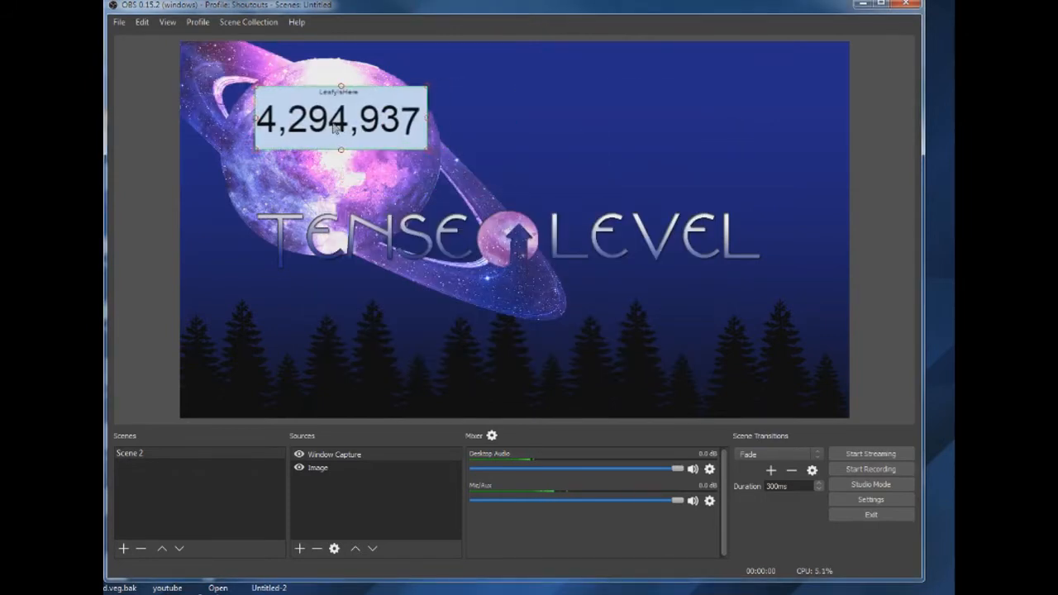
- Check the subscriber count's transform settings and move the overlay to the canvas's upper-left corner
{"action": "right_click", "coordinate": [334, 128]}
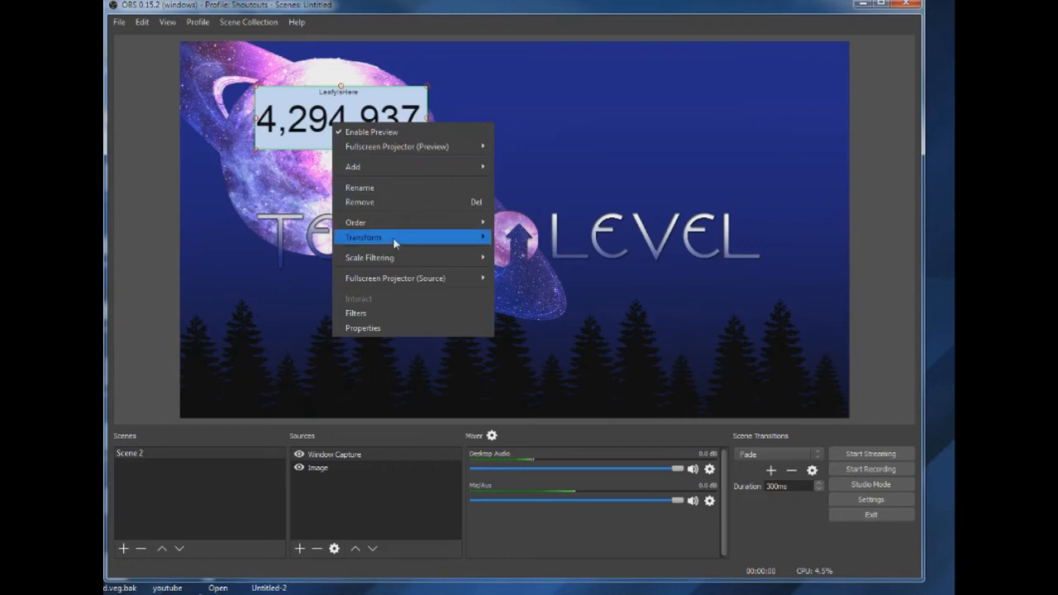
{"action": "mouse_move", "coordinate": [392, 237]}
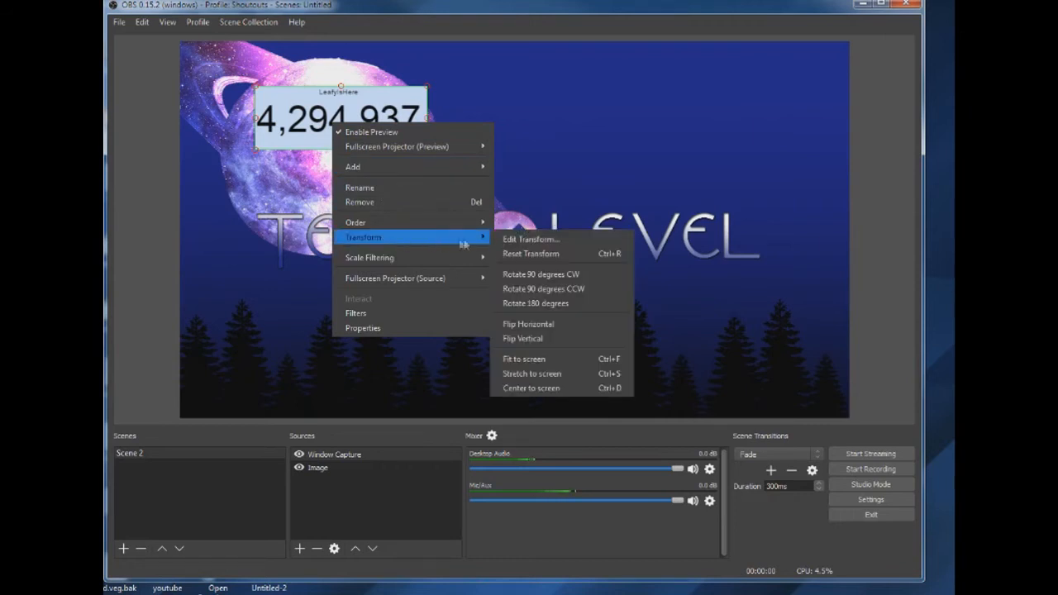
{"action": "left_click", "coordinate": [529, 239]}
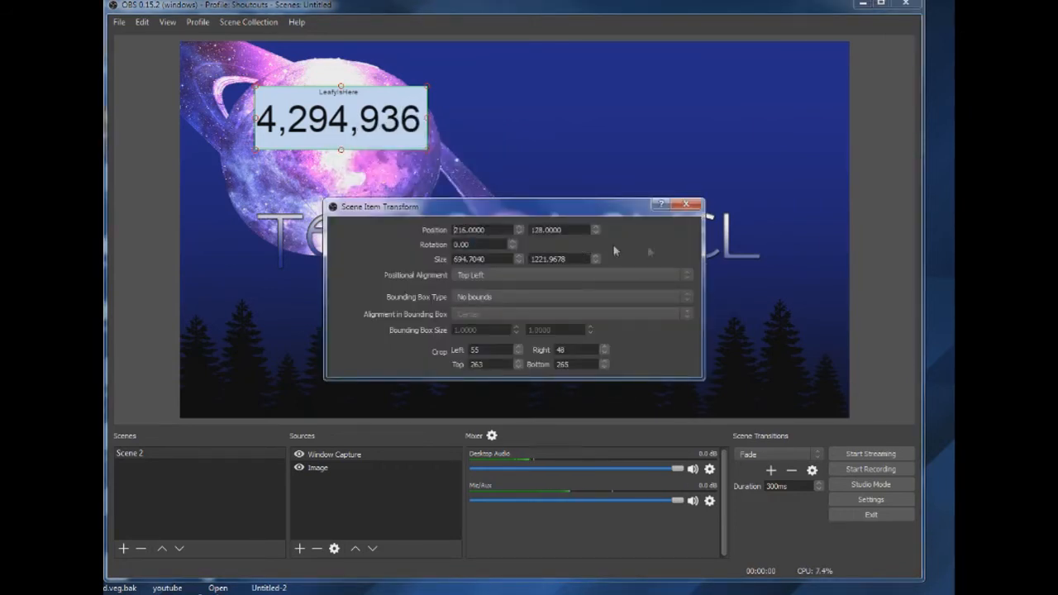
{"action": "left_click", "coordinate": [685, 206]}
{"action": "left_click_drag", "start_coordinate": [337, 124], "coordinate": [265, 82]}
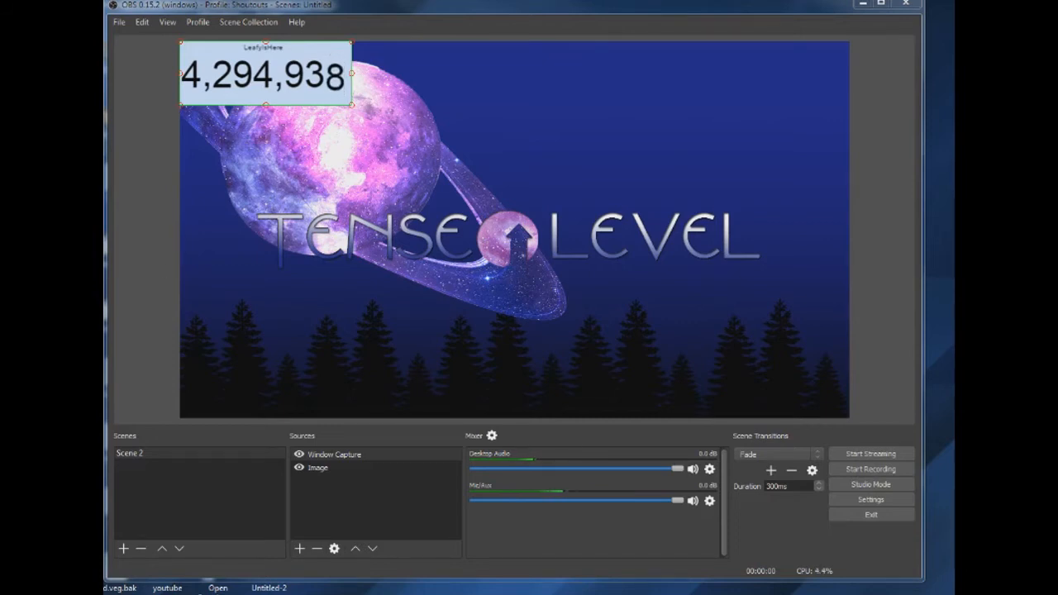
{"action": "left_click", "coordinate": [354, 221]}
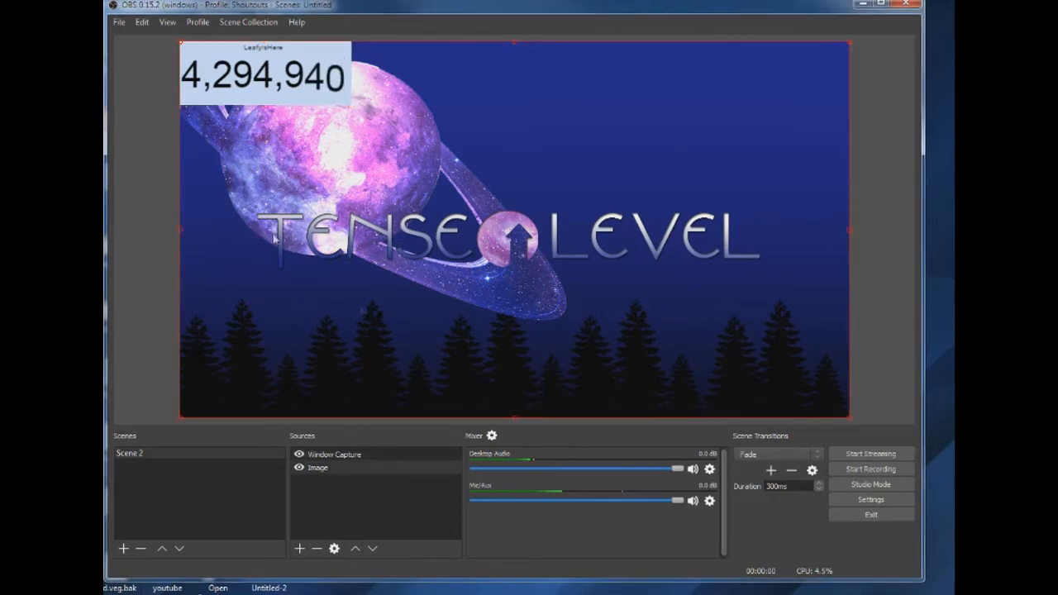
- Add a Text (FreeType 2) source reading "Thanks for the stream" with its default font and colours
{"action": "left_click", "coordinate": [300, 549]}
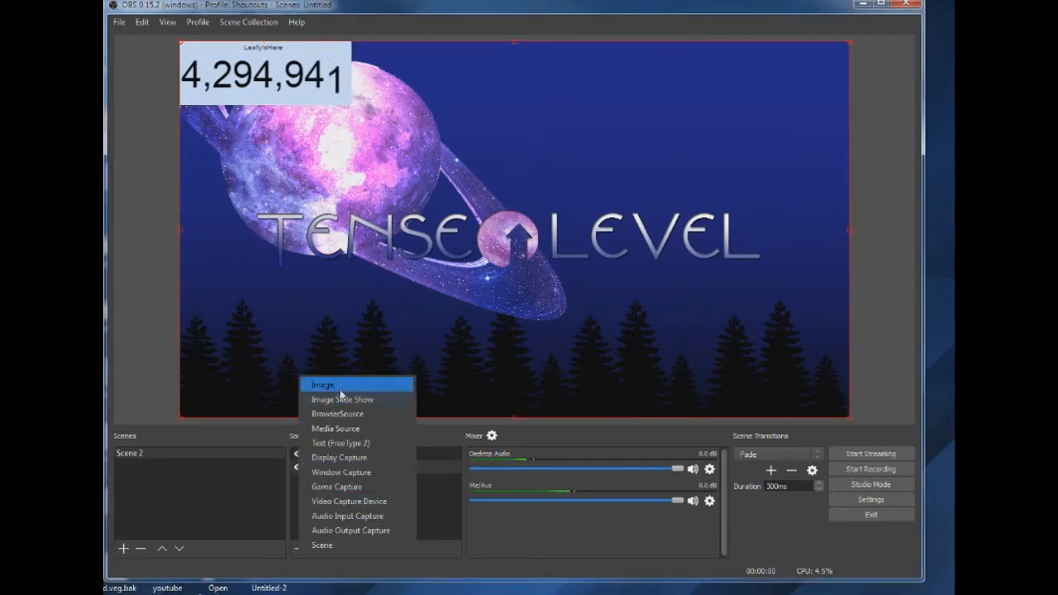
{"action": "left_click", "coordinate": [360, 444]}
{"action": "left_click", "coordinate": [551, 386]}
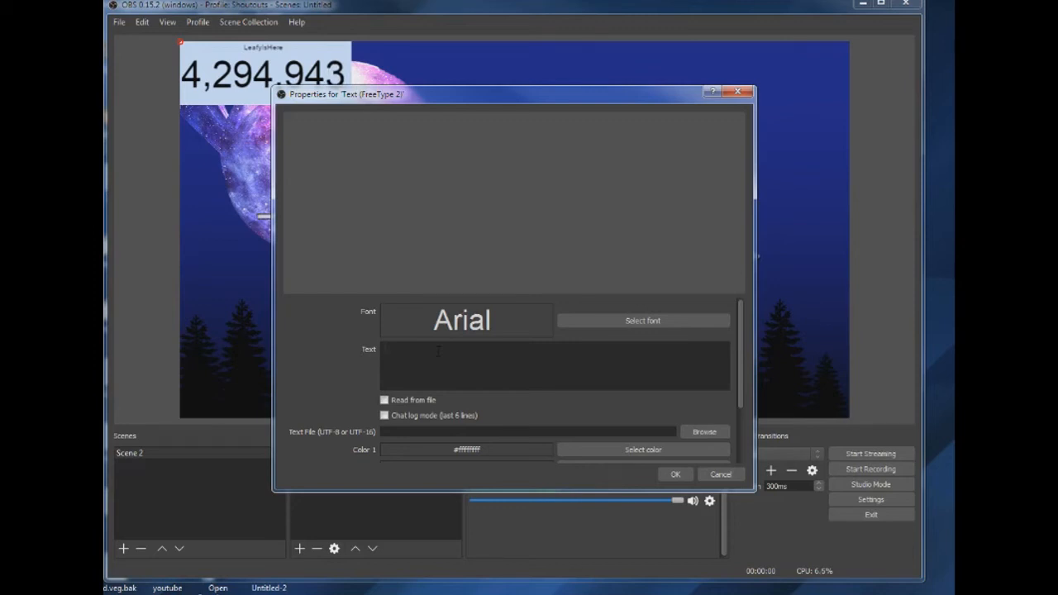
{"action": "type", "text": "Th"}
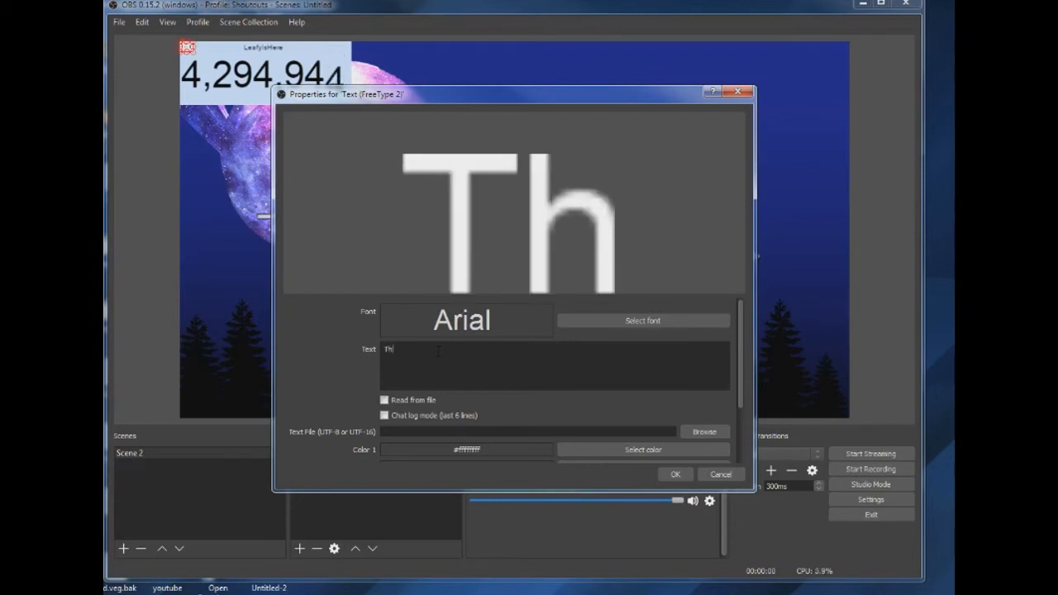
{"action": "type", "text": "anks fo"}
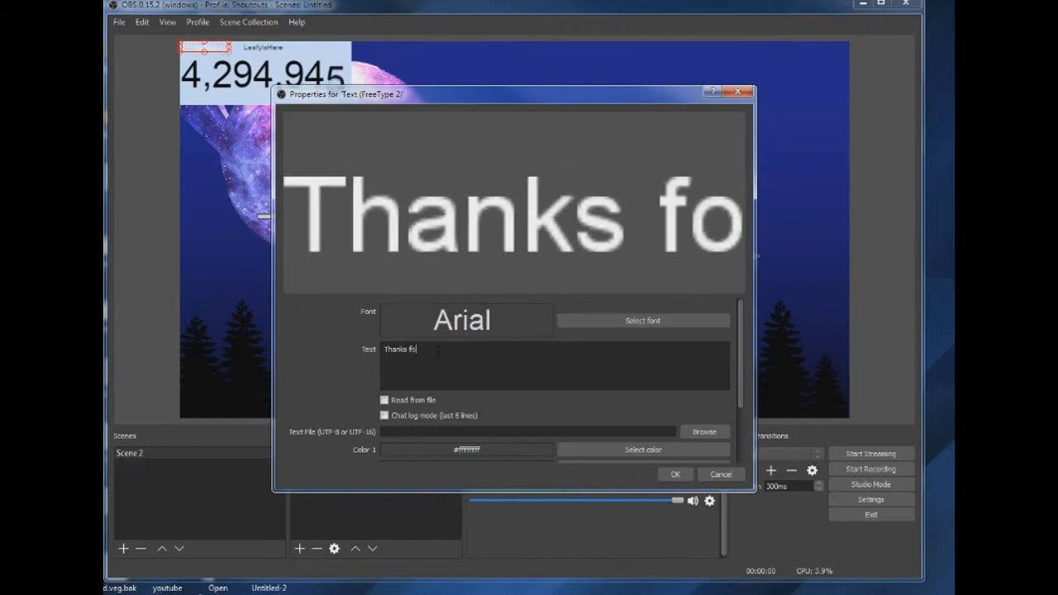
{"action": "type", "text": "r the strea"}
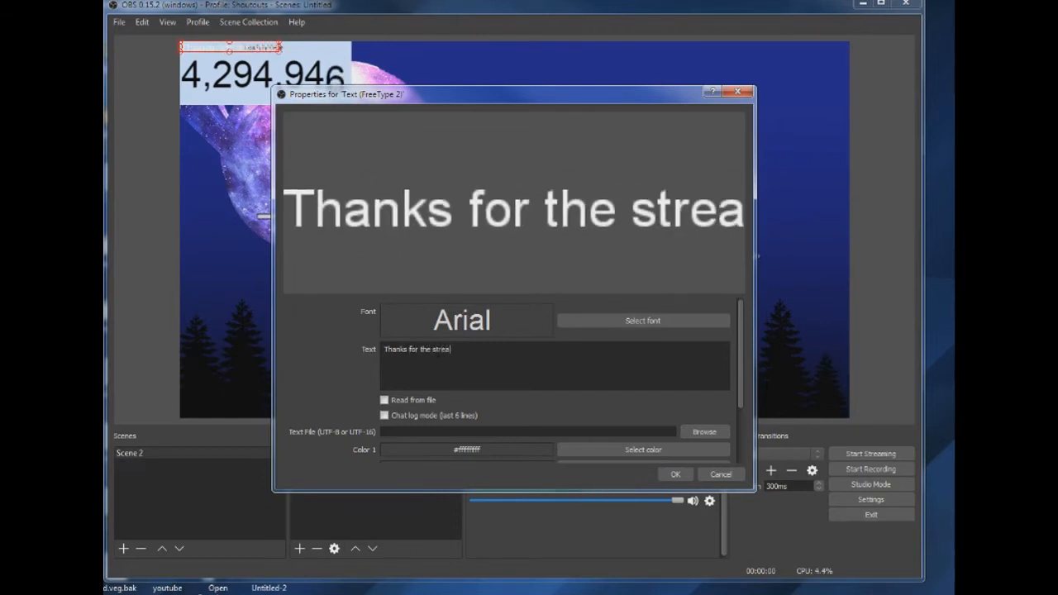
{"action": "type", "text": "m"}
{"action": "key", "text": "ctrl+a"}
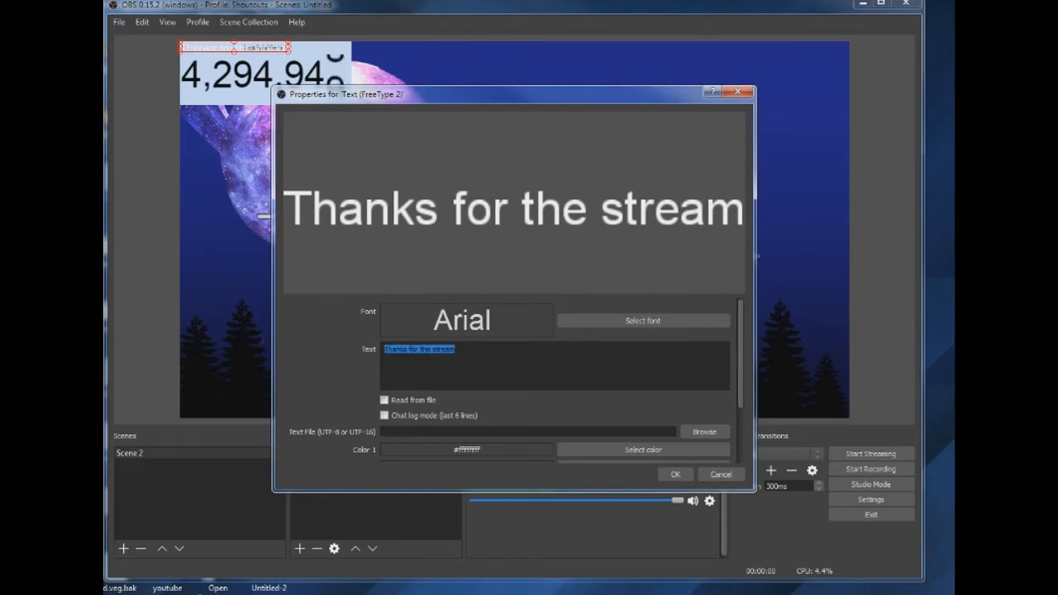
{"action": "scroll", "coordinate": [733, 428], "scroll_direction": "down", "scroll_amount": 2}
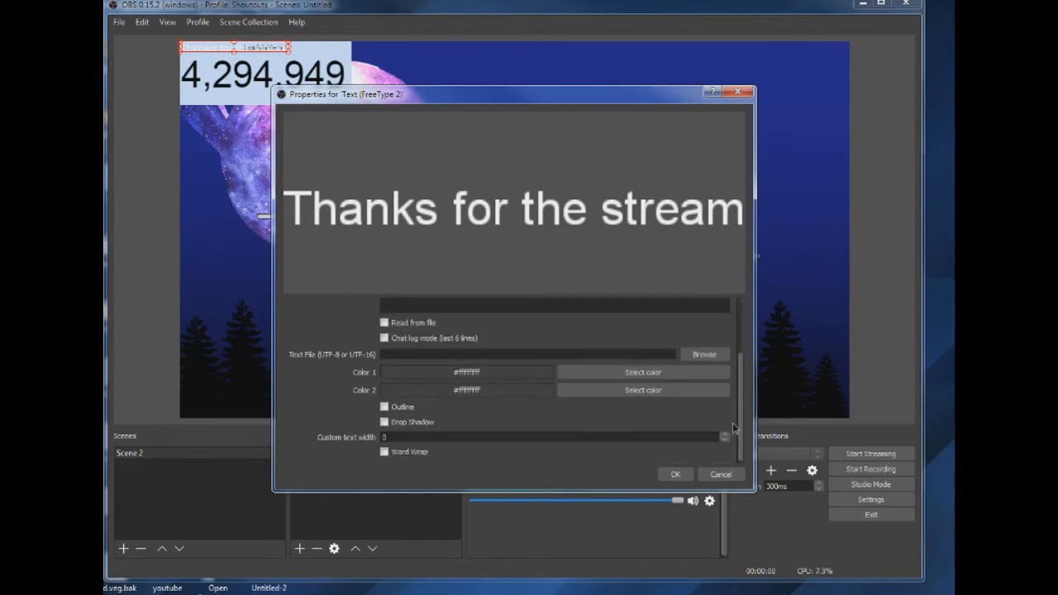
{"action": "left_click", "coordinate": [675, 474]}
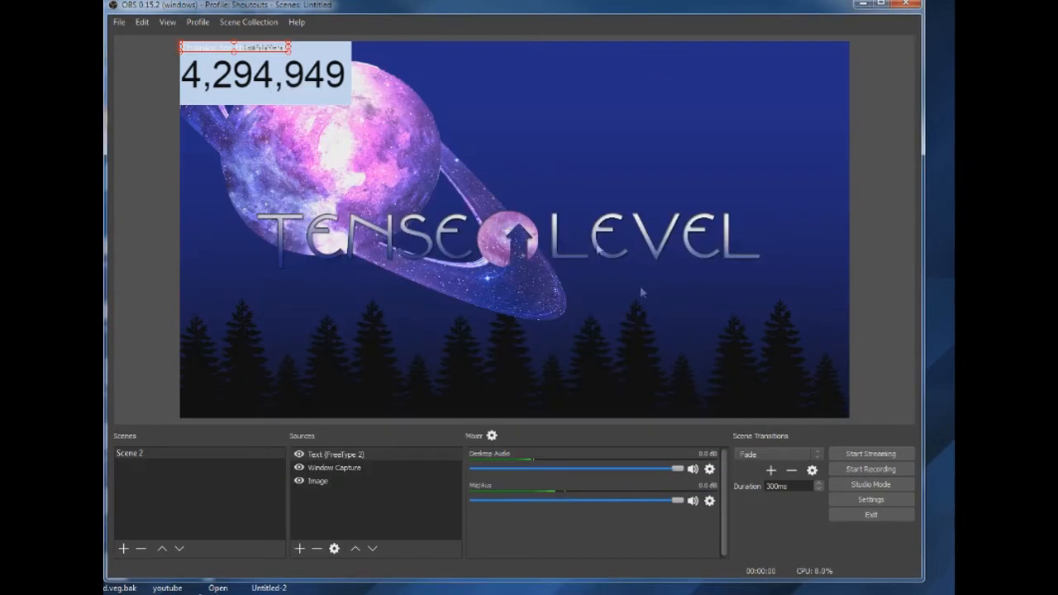
- Move the "Thanks for the stream" text from the subscriber count down to the lower edge of the canvas
{"action": "left_click", "coordinate": [350, 454]}
{"action": "left_click_drag", "start_coordinate": [251, 49], "coordinate": [300, 397]}
{"action": "right_click", "coordinate": [413, 389]}
{"action": "key", "text": "Escape"}
{"action": "left_click", "coordinate": [341, 469]}
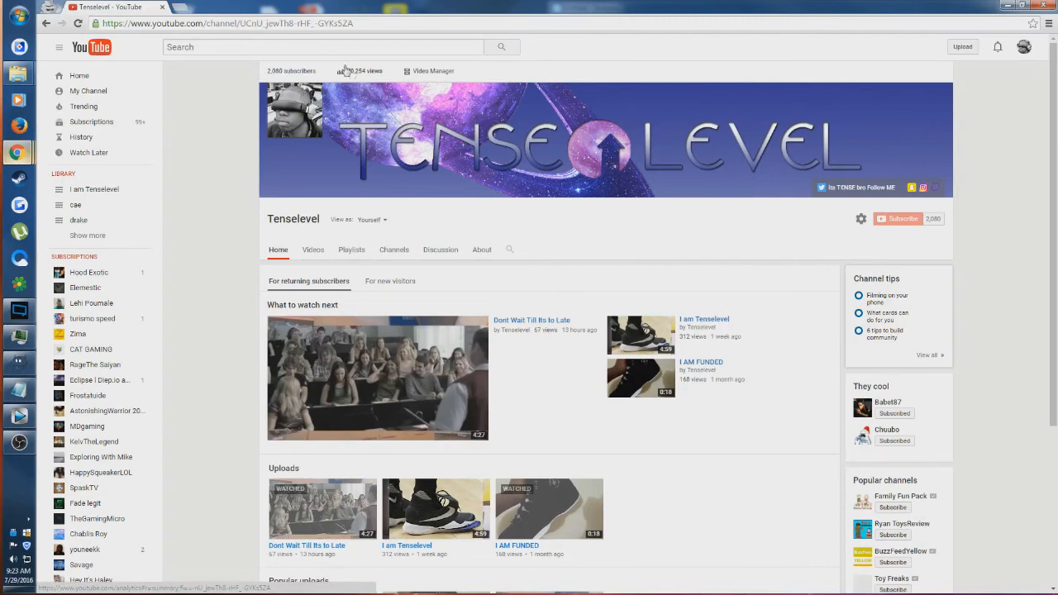
- Open the YouTube live streaming dashboard in the browser, then reveal and copy the stream key from the encoder setup
{"action": "left_click", "coordinate": [82, 138]}
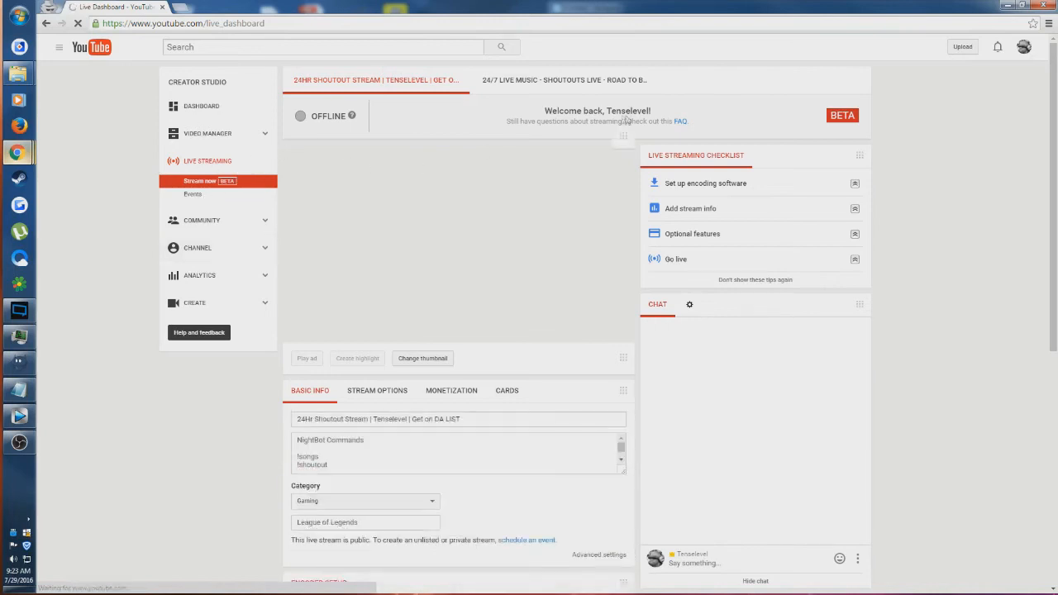
{"action": "scroll", "coordinate": [500, 123], "scroll_direction": "down", "scroll_amount": 4}
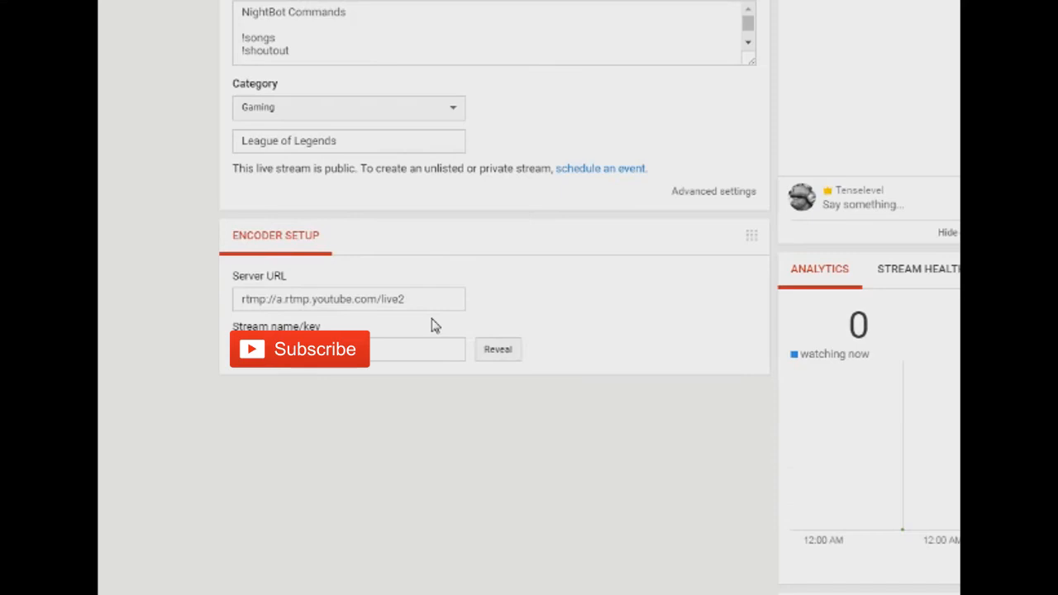
{"action": "left_click", "coordinate": [496, 349]}
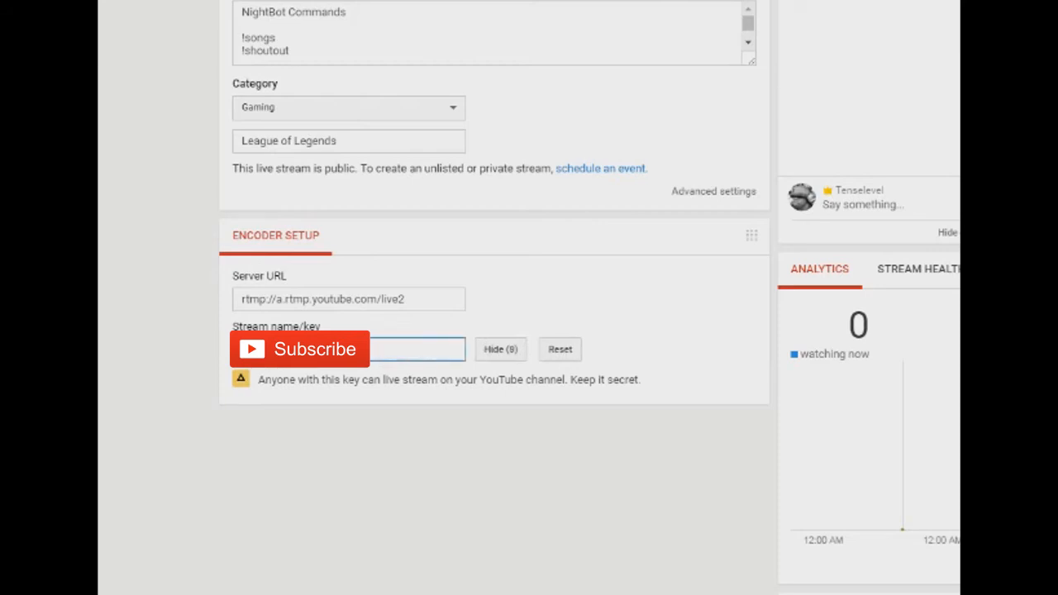
{"action": "right_click", "coordinate": [290, 351]}
{"action": "left_click", "coordinate": [330, 362]}
- Switch to OBS and set the streaming service to YouTube / YouTube Gaming, pasting the stream key into the stream settings
{"action": "left_click", "coordinate": [515, 424]}
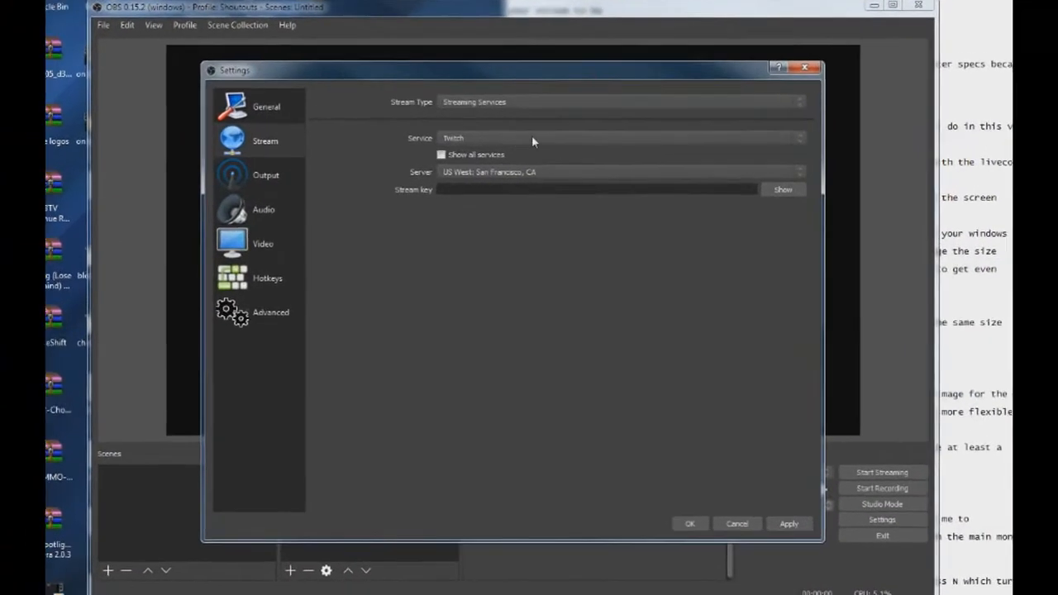
{"action": "left_click", "coordinate": [531, 140]}
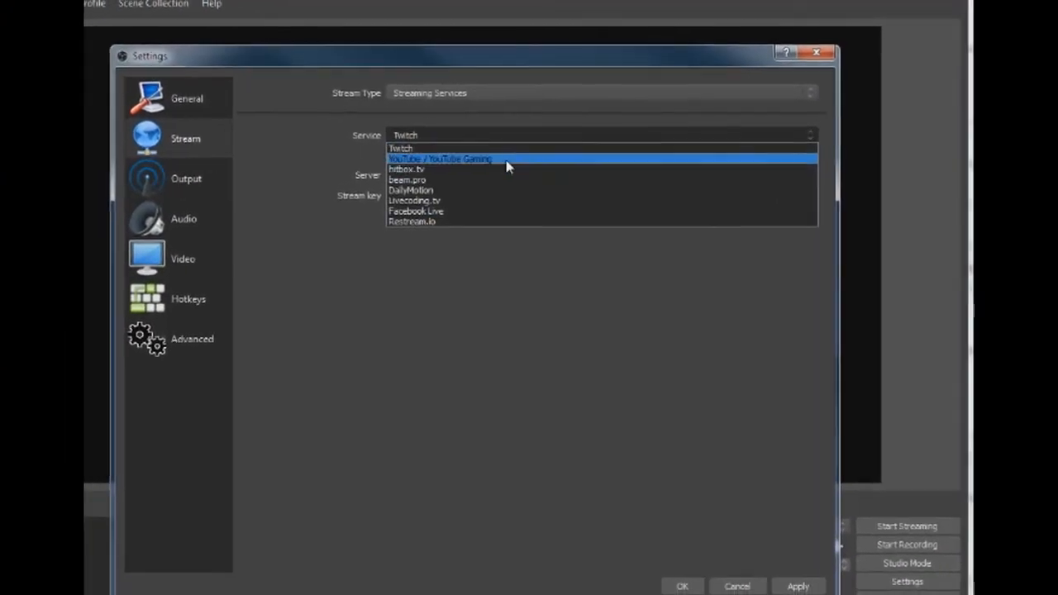
{"action": "left_click", "coordinate": [508, 160]}
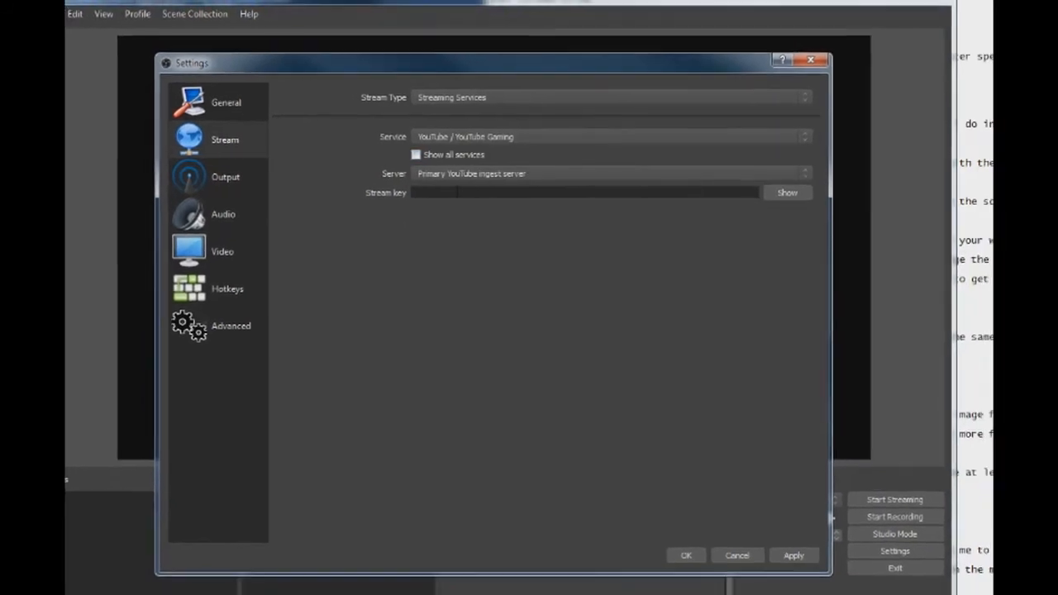
{"action": "right_click", "coordinate": [457, 192]}
{"action": "left_click", "coordinate": [507, 269]}
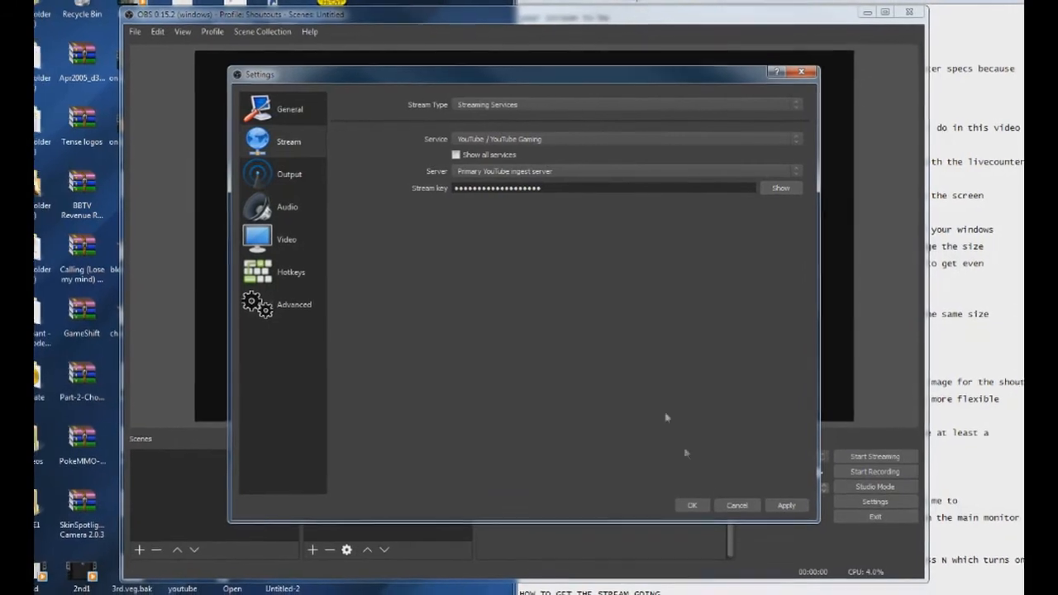
{"action": "left_click", "coordinate": [692, 505]}
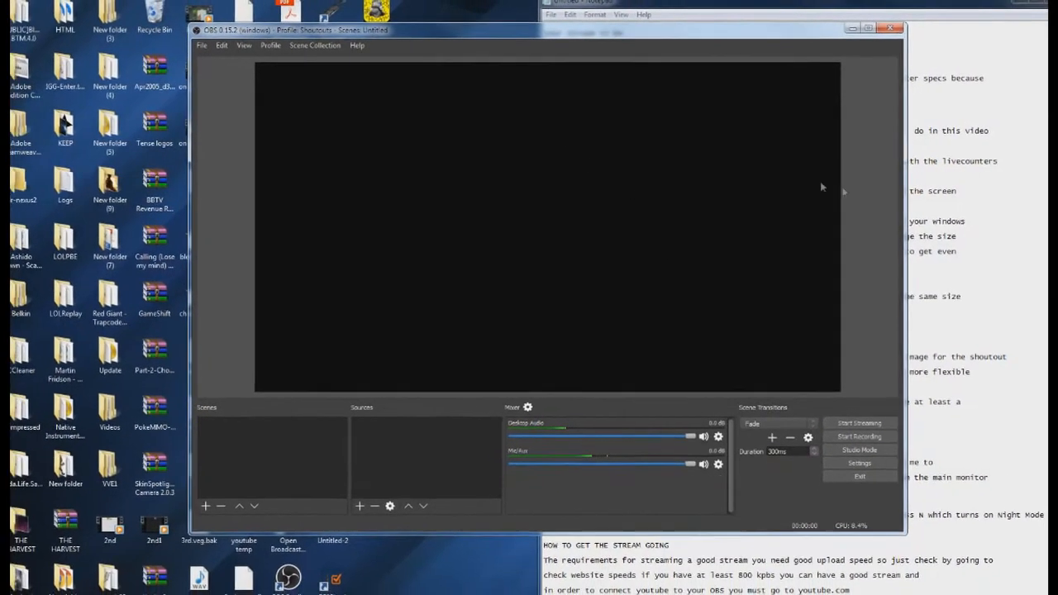
- Start streaming and switch to the YouTube Live Dashboard in Chrome
{"action": "left_click", "coordinate": [836, 410]}
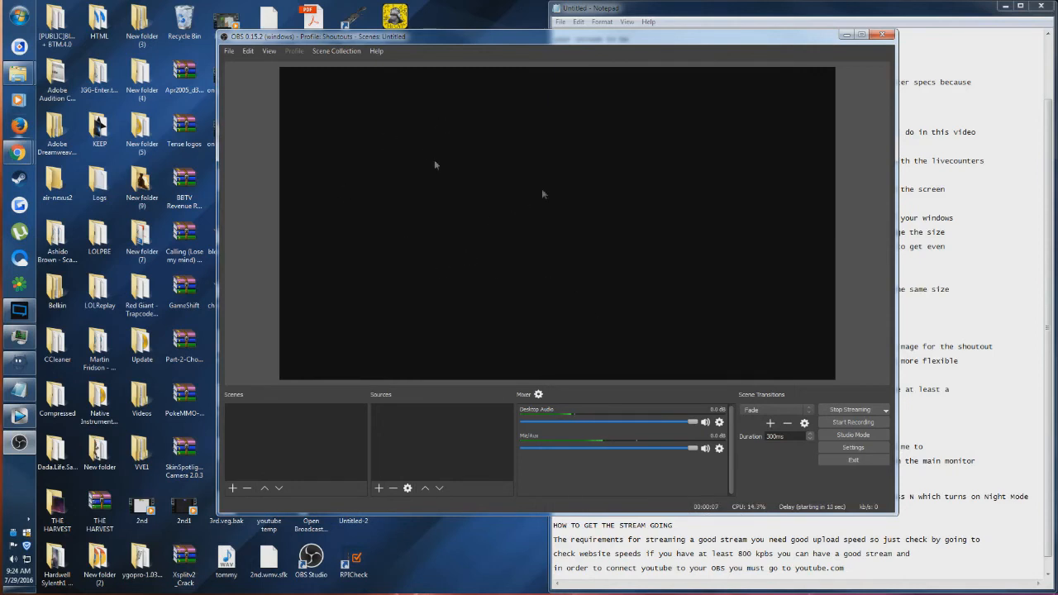
{"action": "left_click", "coordinate": [886, 411]}
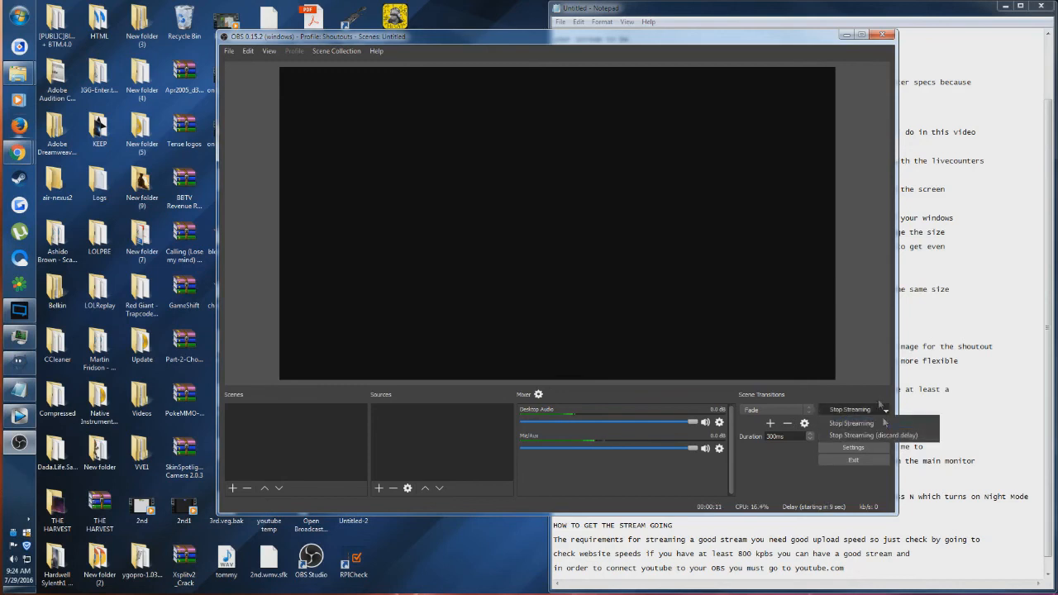
{"action": "left_click", "coordinate": [859, 401]}
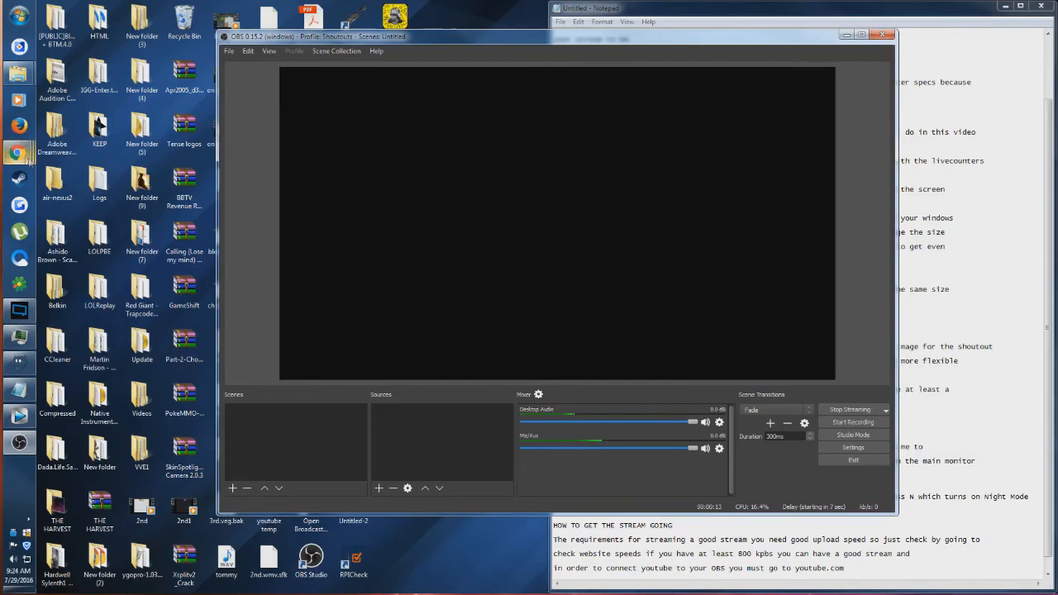
{"action": "mouse_move", "coordinate": [19, 152]}
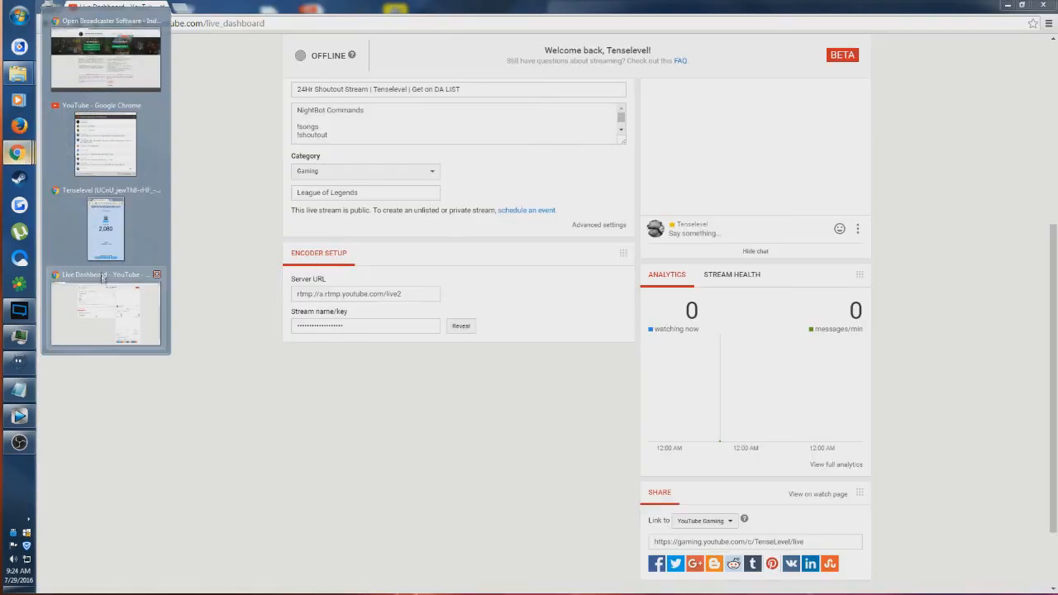
{"action": "left_click", "coordinate": [103, 280]}
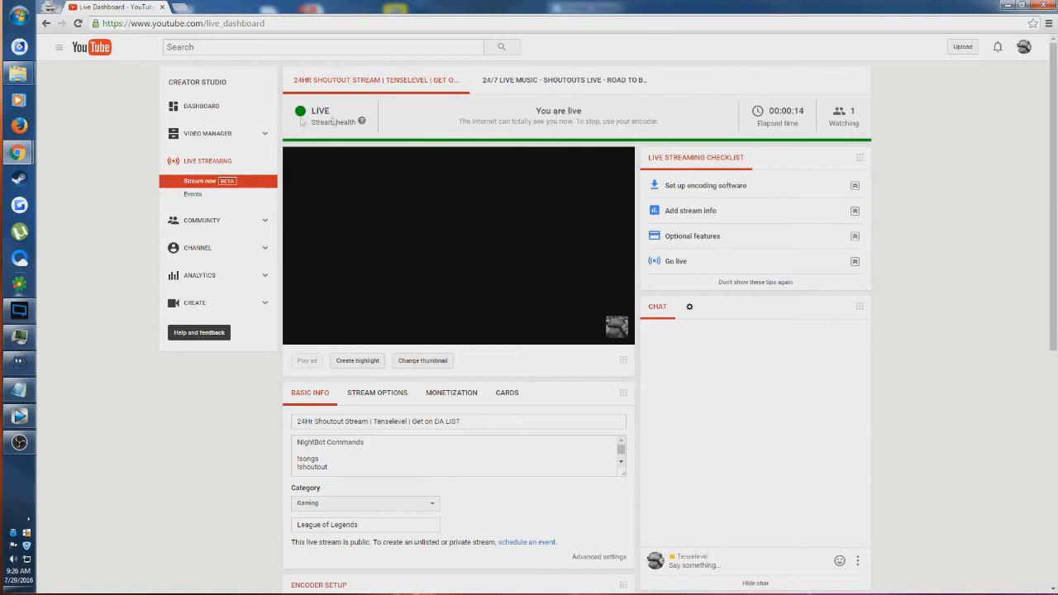
- Examine the stream health legend, viewer analytics and live preview on the dashboard
{"action": "left_click", "coordinate": [361, 121]}
{"action": "mouse_move", "coordinate": [419, 128]}
{"action": "left_mouse_down"}
{"action": "mouse_move", "coordinate": [424, 147]}
{"action": "mouse_move", "coordinate": [487, 125]}
{"action": "left_mouse_up"}
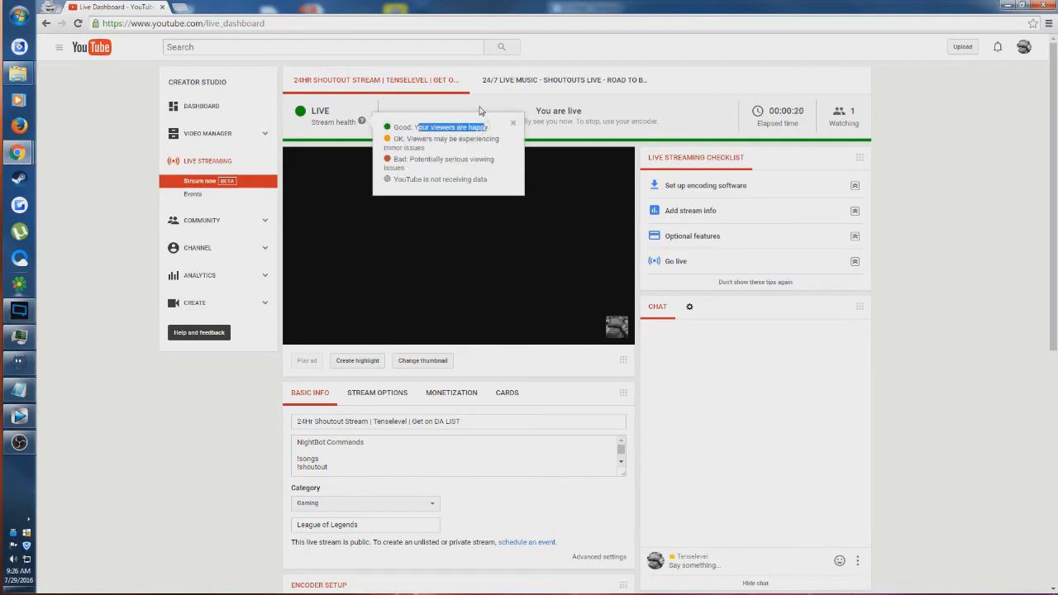
{"action": "scroll", "coordinate": [566, 123], "scroll_direction": "down", "scroll_amount": 5}
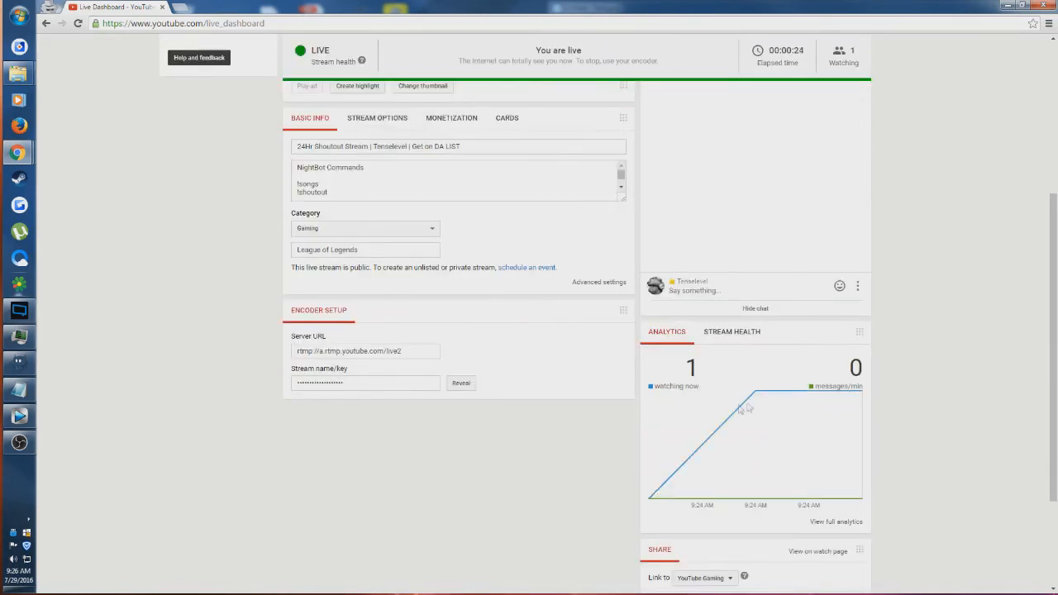
{"action": "scroll", "coordinate": [822, 355], "scroll_direction": "up", "scroll_amount": 5}
{"action": "scroll", "coordinate": [868, 351], "scroll_direction": "down", "scroll_amount": 5}
{"action": "scroll", "coordinate": [885, 367], "scroll_direction": "down", "scroll_amount": 2}
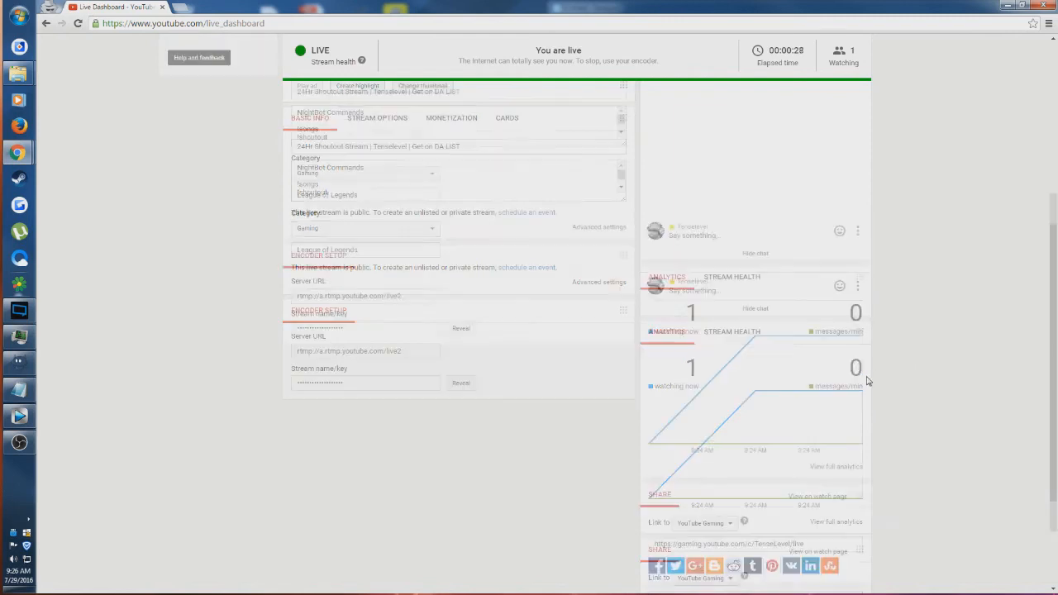
{"action": "scroll", "coordinate": [867, 380], "scroll_direction": "up", "scroll_amount": 2}
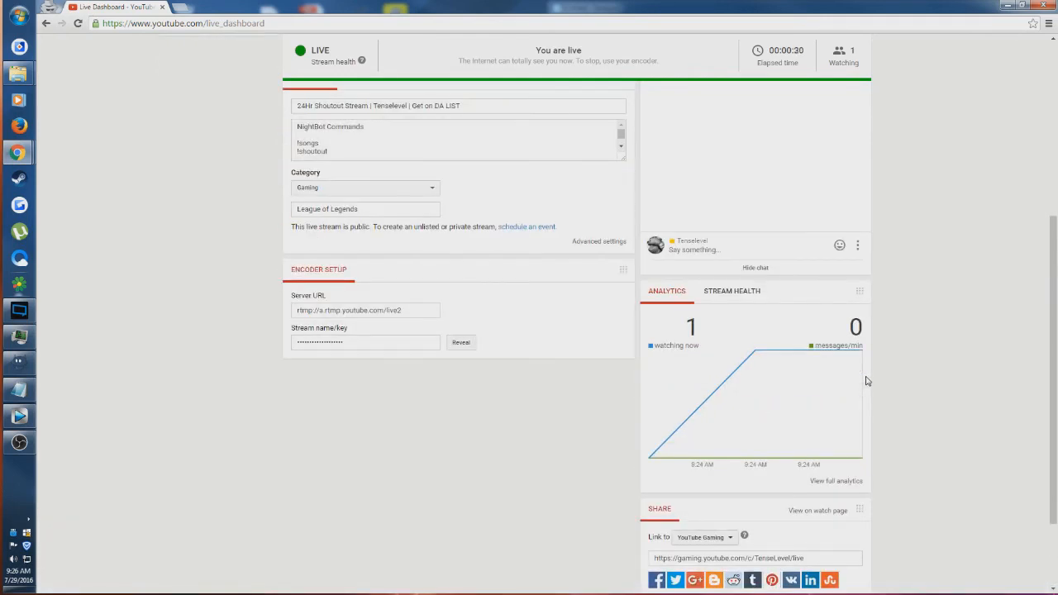
{"action": "scroll", "coordinate": [866, 381], "scroll_direction": "up", "scroll_amount": 5}
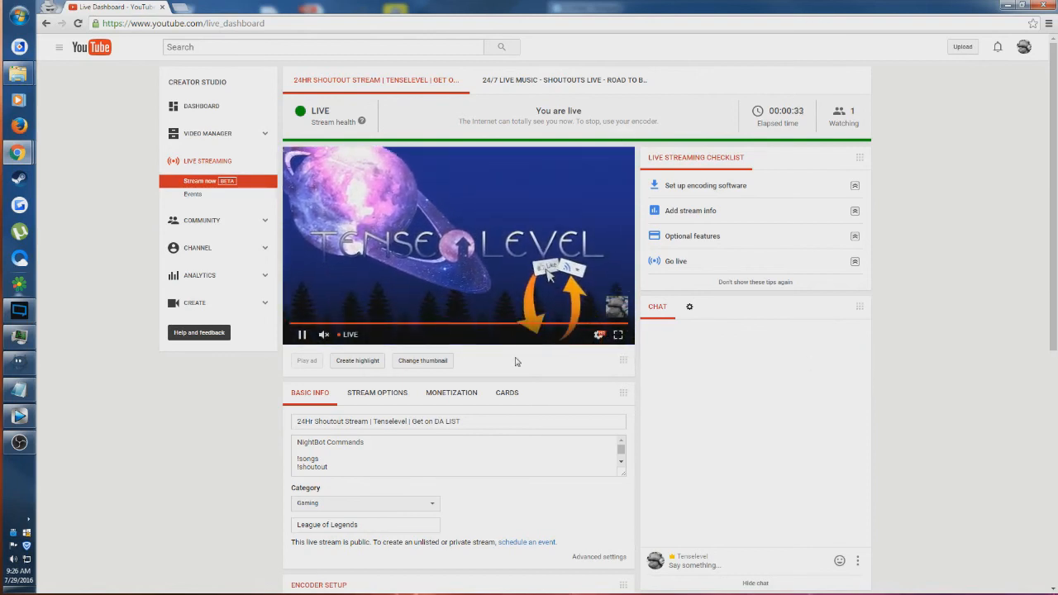
- Compare the dashboard's live preview with the scene in OBS, and open the broadcast's stream options
{"action": "left_click", "coordinate": [20, 444]}
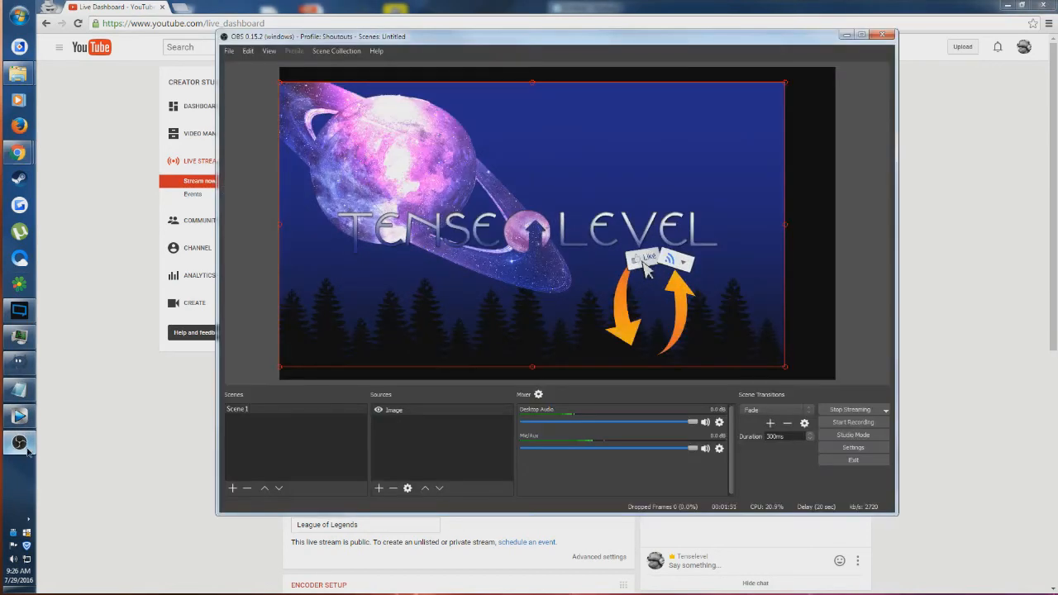
{"action": "left_click", "coordinate": [25, 448]}
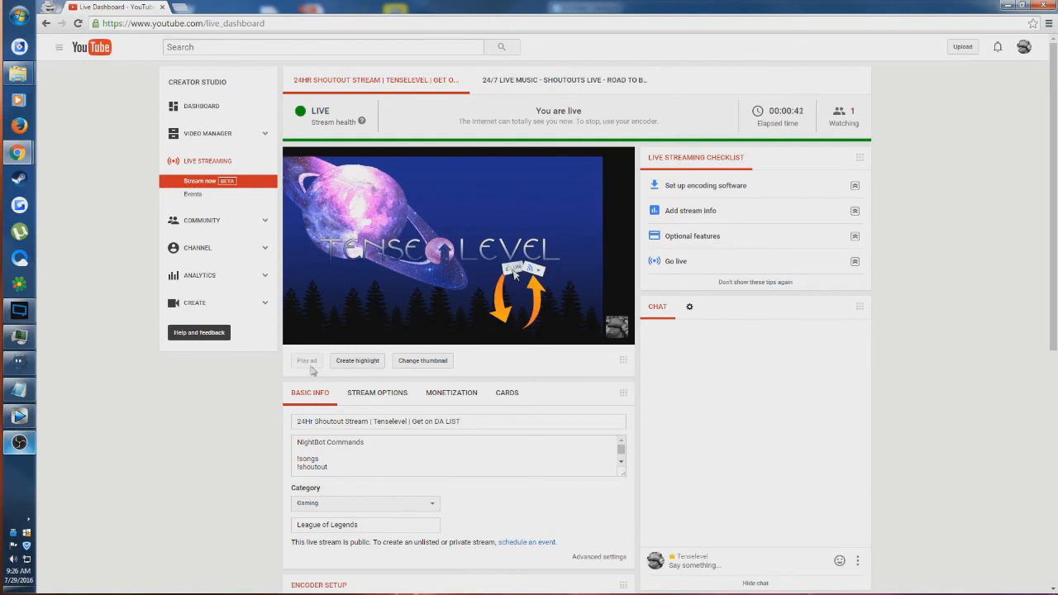
{"action": "scroll", "coordinate": [313, 371], "scroll_direction": "down", "scroll_amount": 1}
{"action": "left_click", "coordinate": [372, 343]}
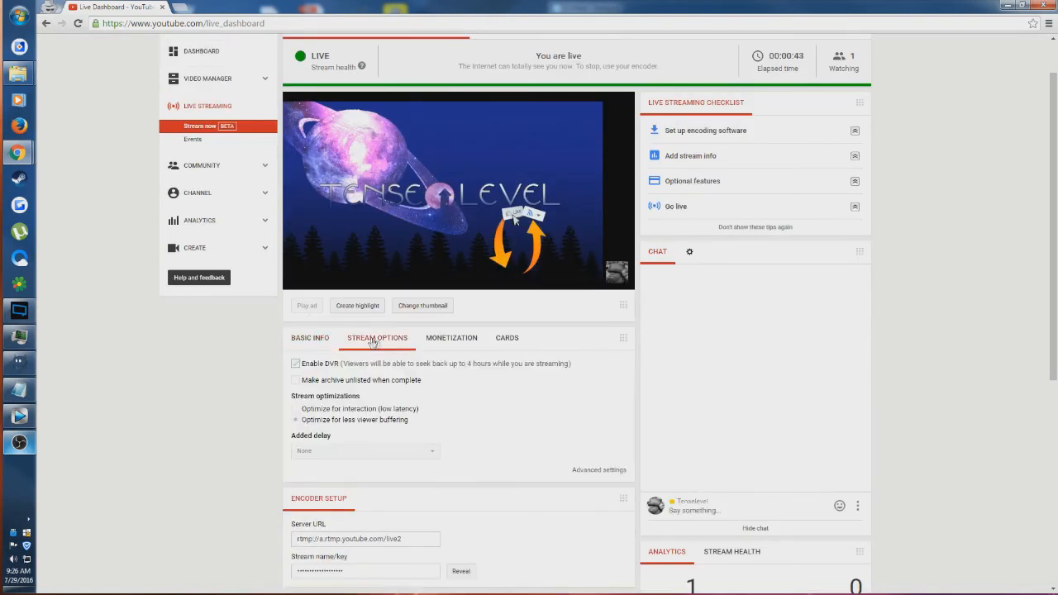
- Look through the broadcast's cards and basic info on the live dashboard
{"action": "scroll", "coordinate": [440, 310], "scroll_direction": "down", "scroll_amount": 2}
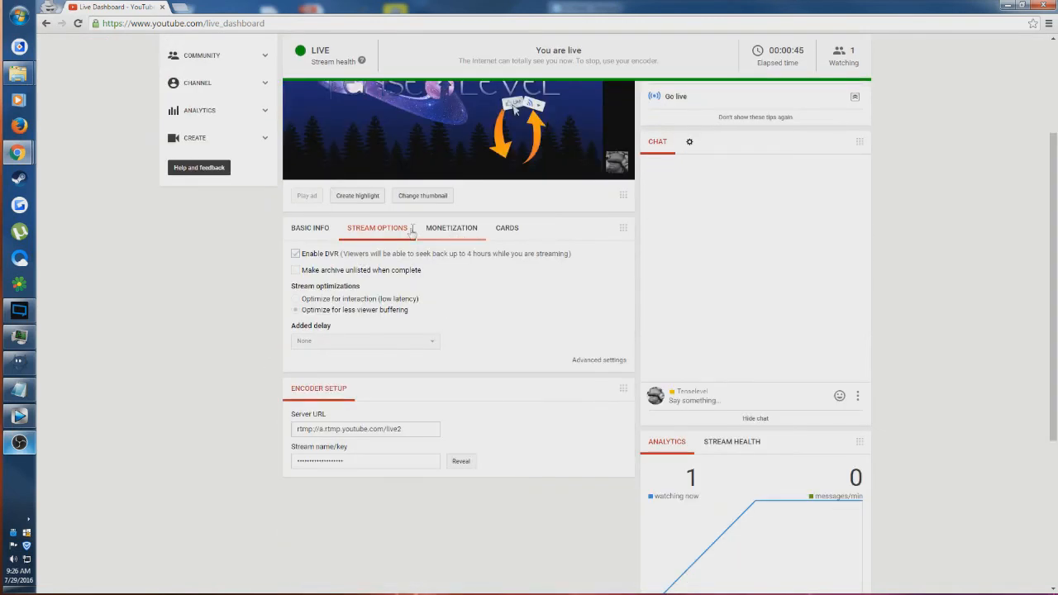
{"action": "left_click", "coordinate": [506, 228]}
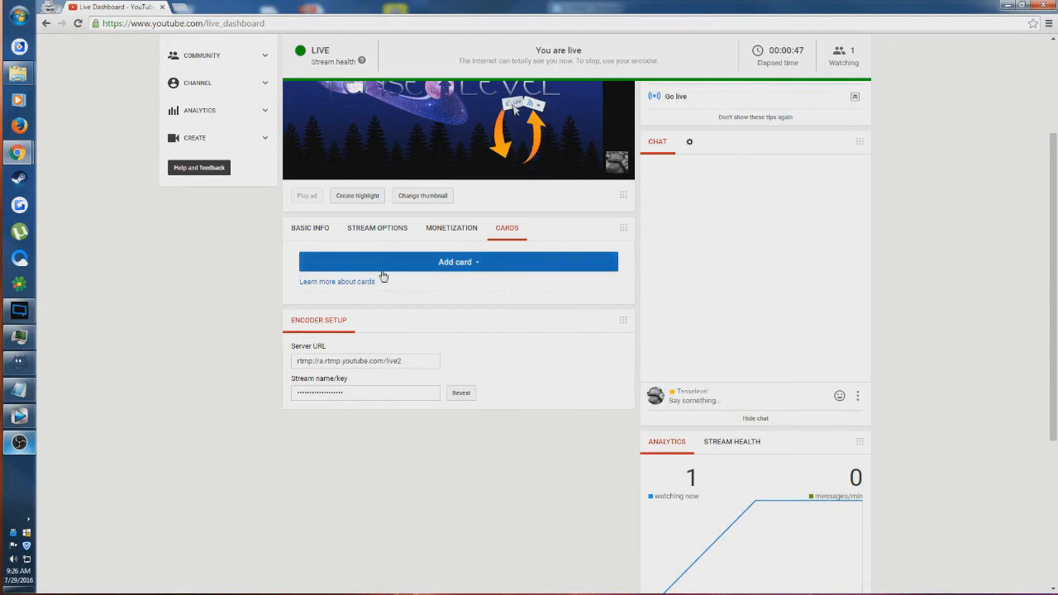
{"action": "left_click", "coordinate": [310, 234]}
{"action": "scroll", "coordinate": [569, 337], "scroll_direction": "down", "scroll_amount": 3}
{"action": "scroll", "coordinate": [570, 337], "scroll_direction": "up", "scroll_amount": 6}
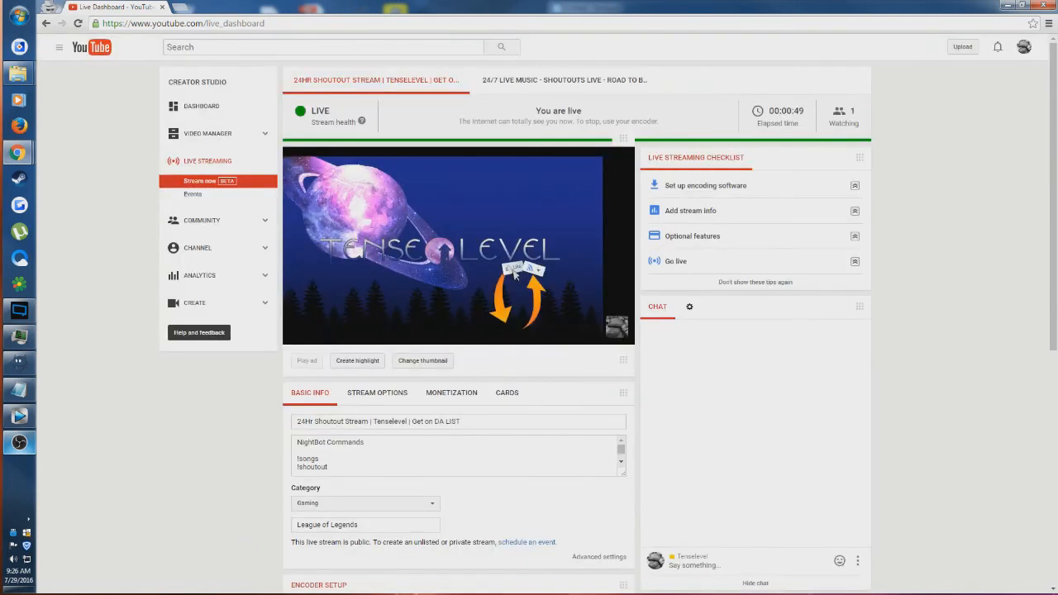
- Switch to OBS and stop the running stream
{"action": "left_click", "coordinate": [20, 443]}
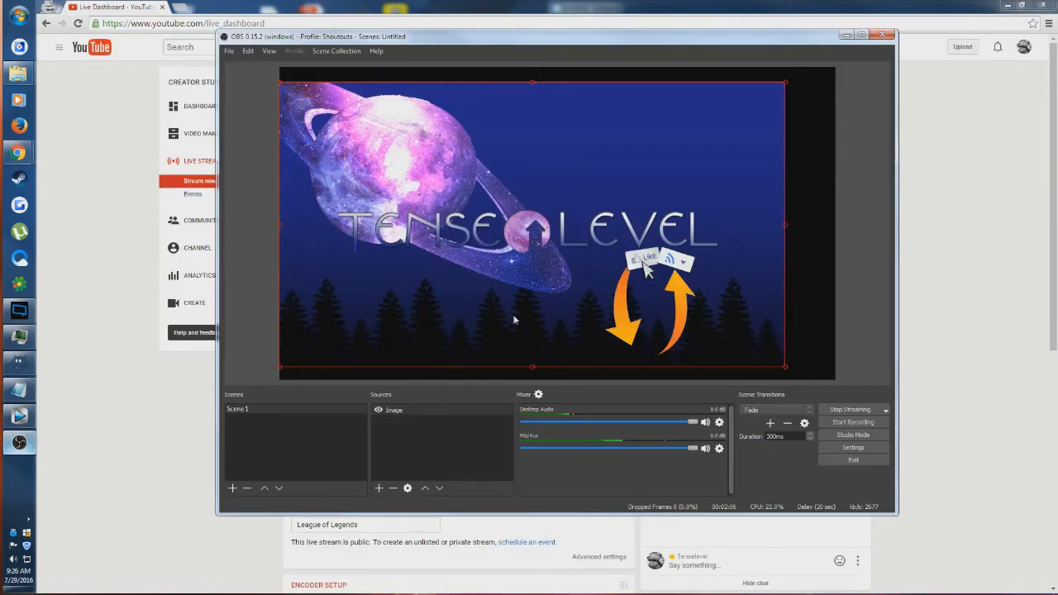
{"action": "left_click", "coordinate": [855, 410]}
{"action": "left_click", "coordinate": [852, 420]}
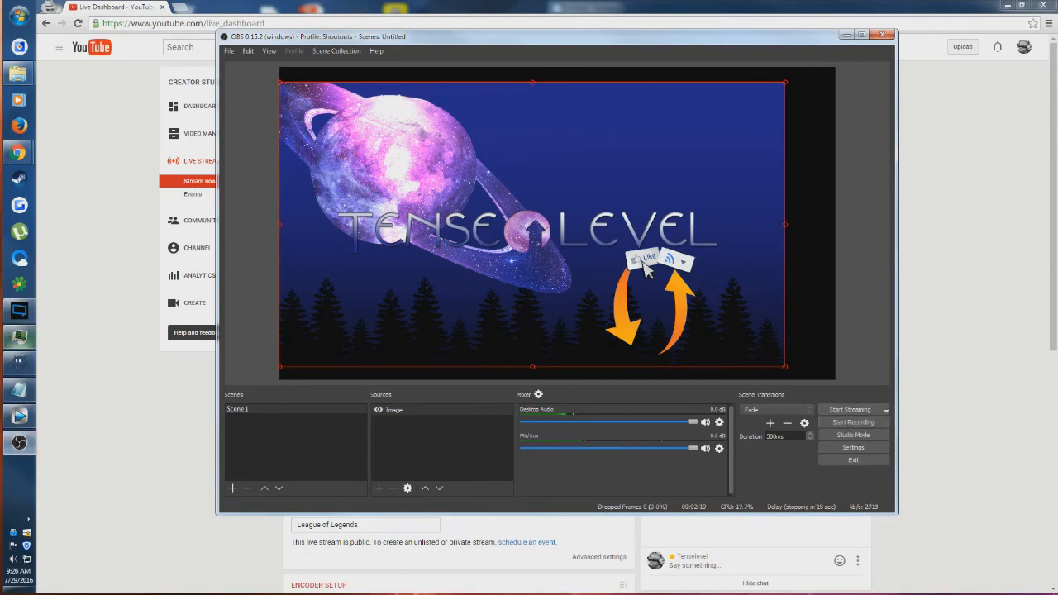
{"action": "left_click", "coordinate": [20, 337]}
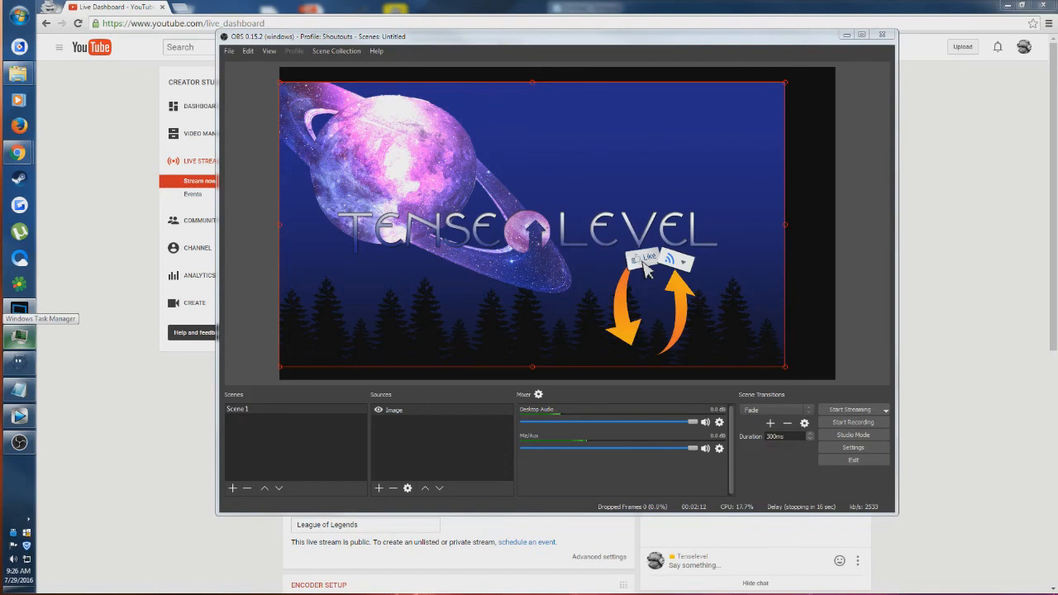